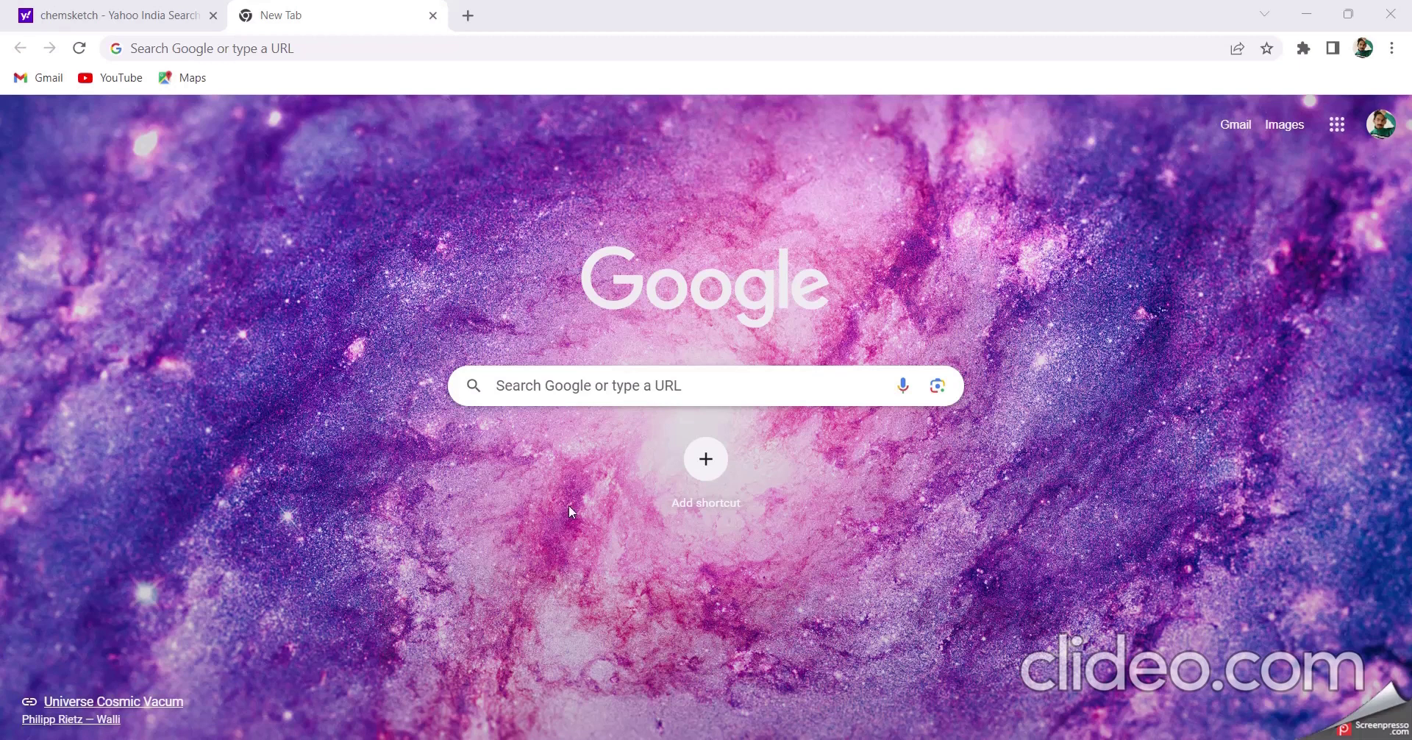
Search Google for "chemspider" and open the ChemSpider website
{"action": "left_click", "coordinate": [565, 389]}
{"action": "type", "text": "chemspider"}
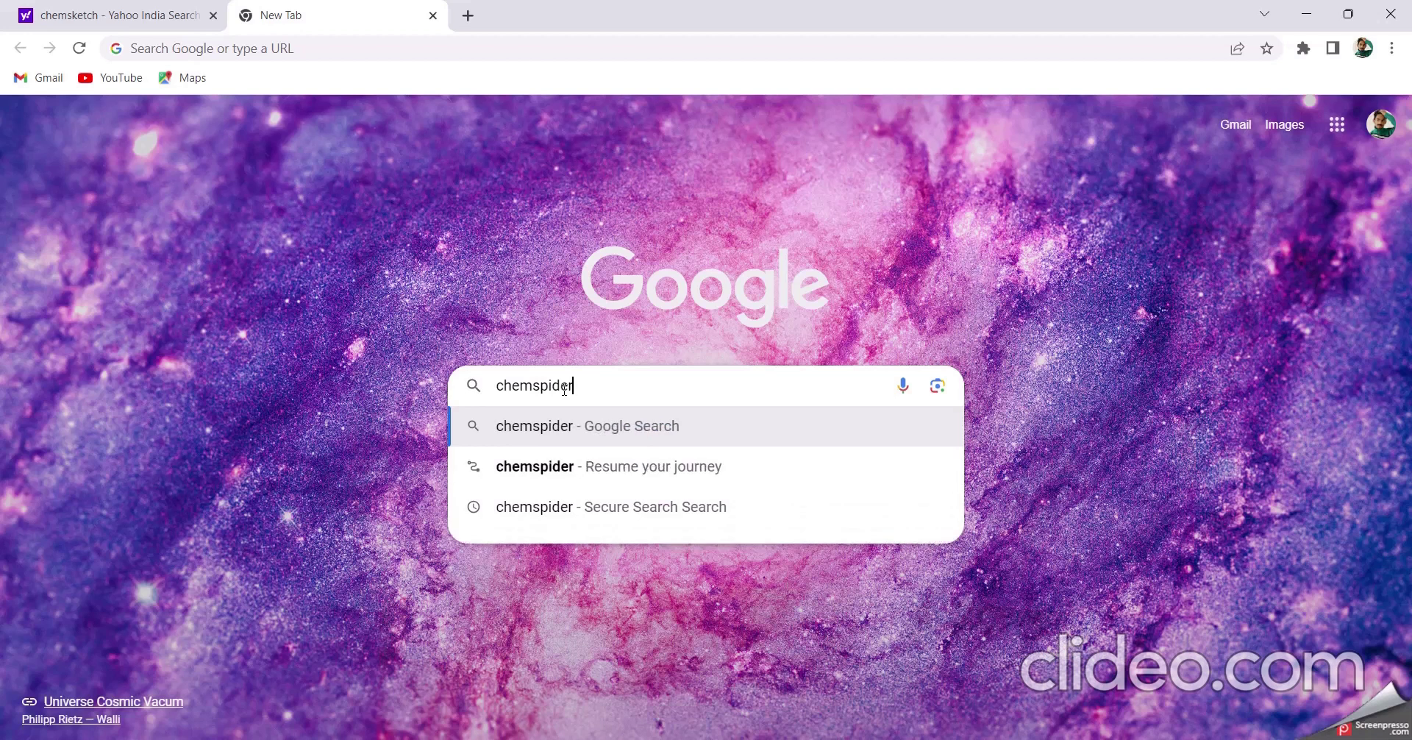
{"action": "key", "text": "Return"}
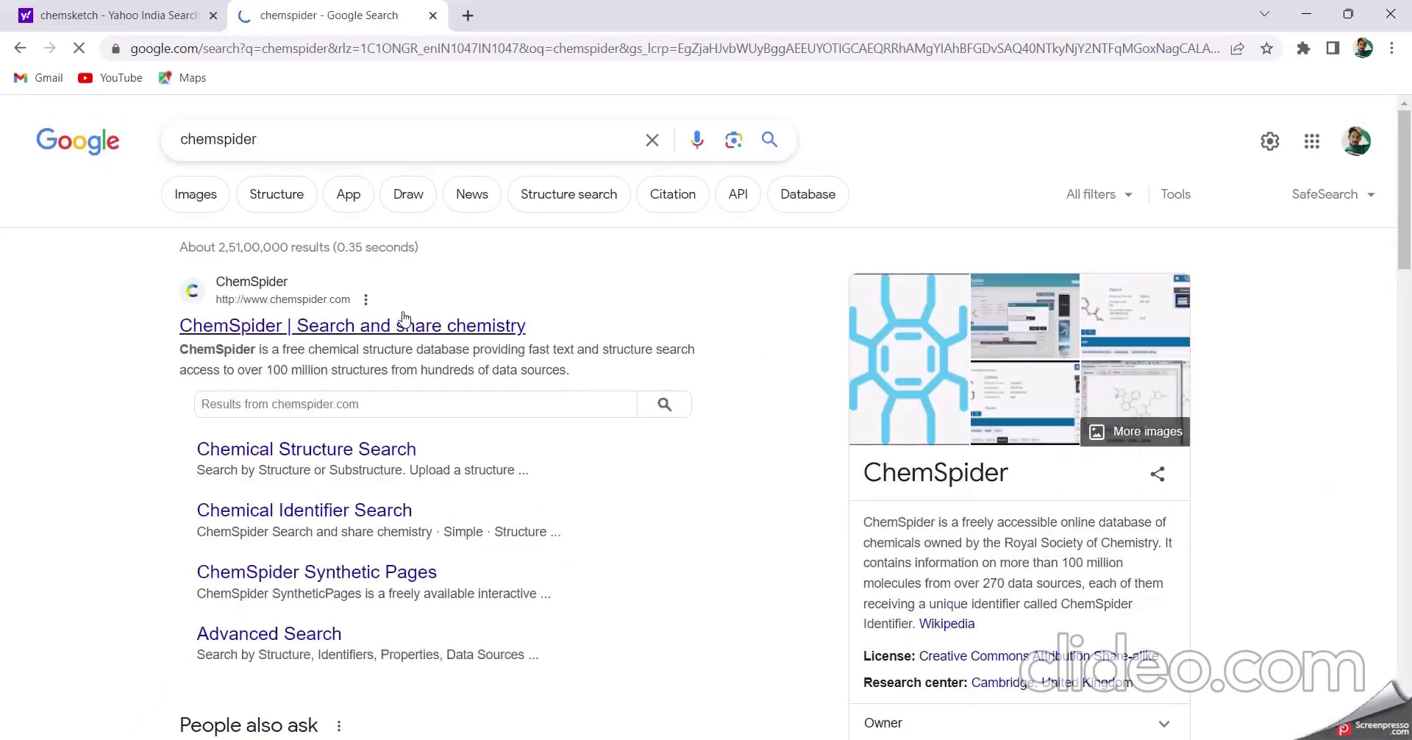
{"action": "left_click", "coordinate": [384, 329]}
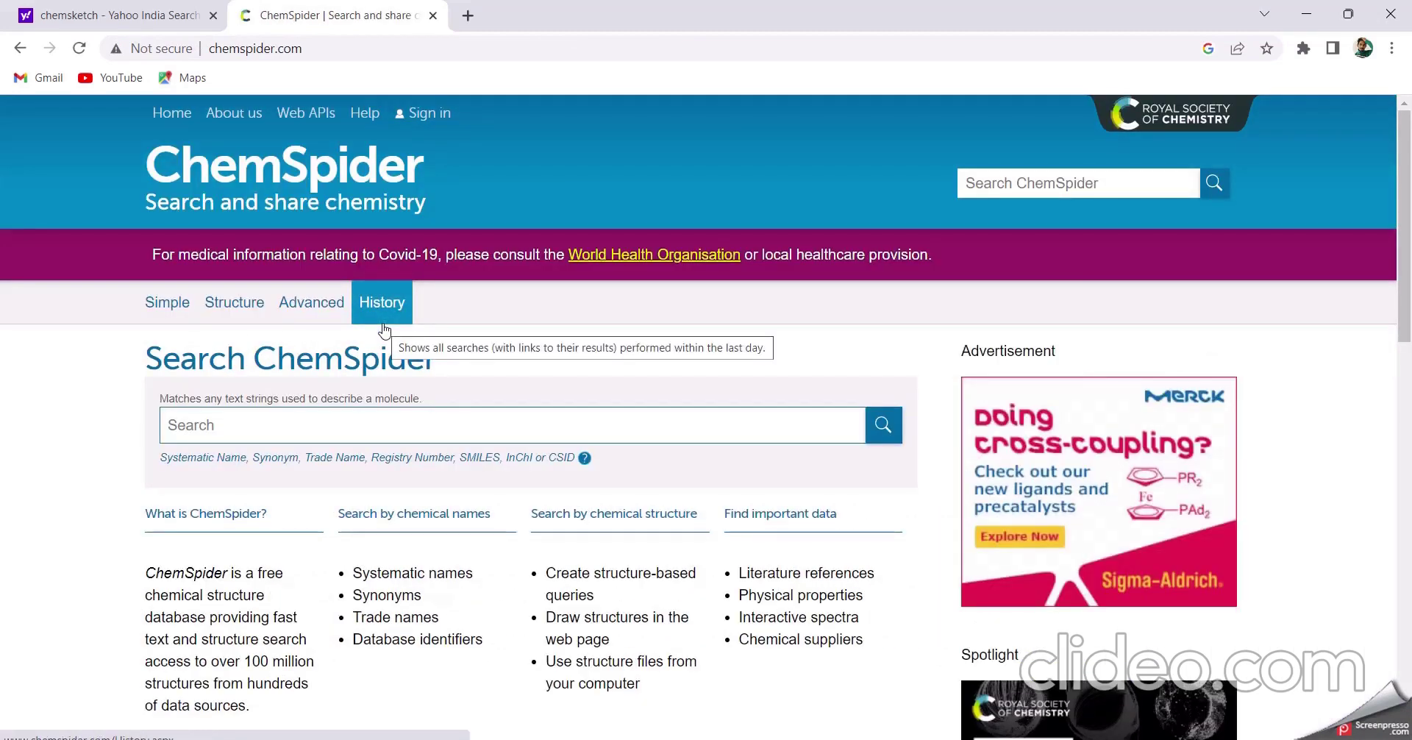
Search ChemSpider for "aspirin" to open its compound record
{"action": "left_click", "coordinate": [308, 419]}
{"action": "type", "text": "asp"}
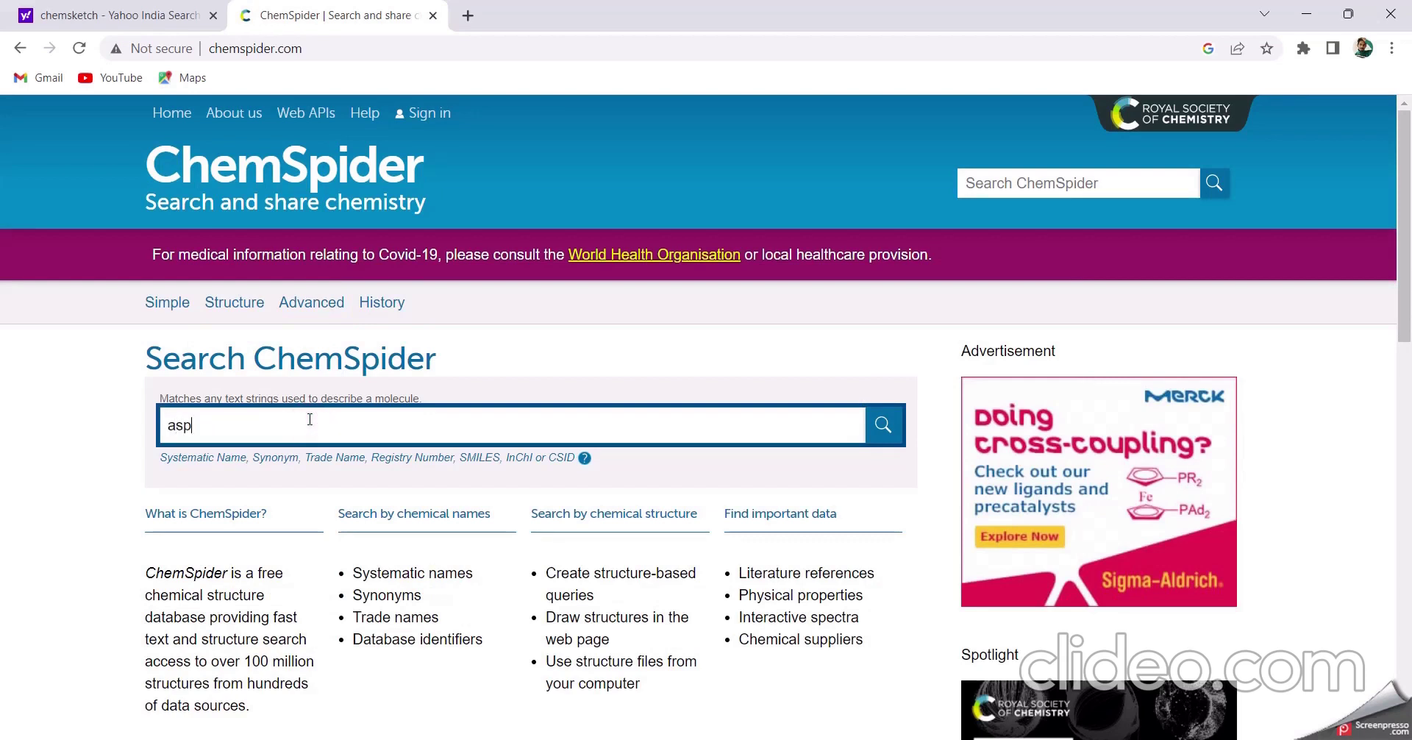
{"action": "type", "text": "irin"}
{"action": "left_click", "coordinate": [306, 453]}
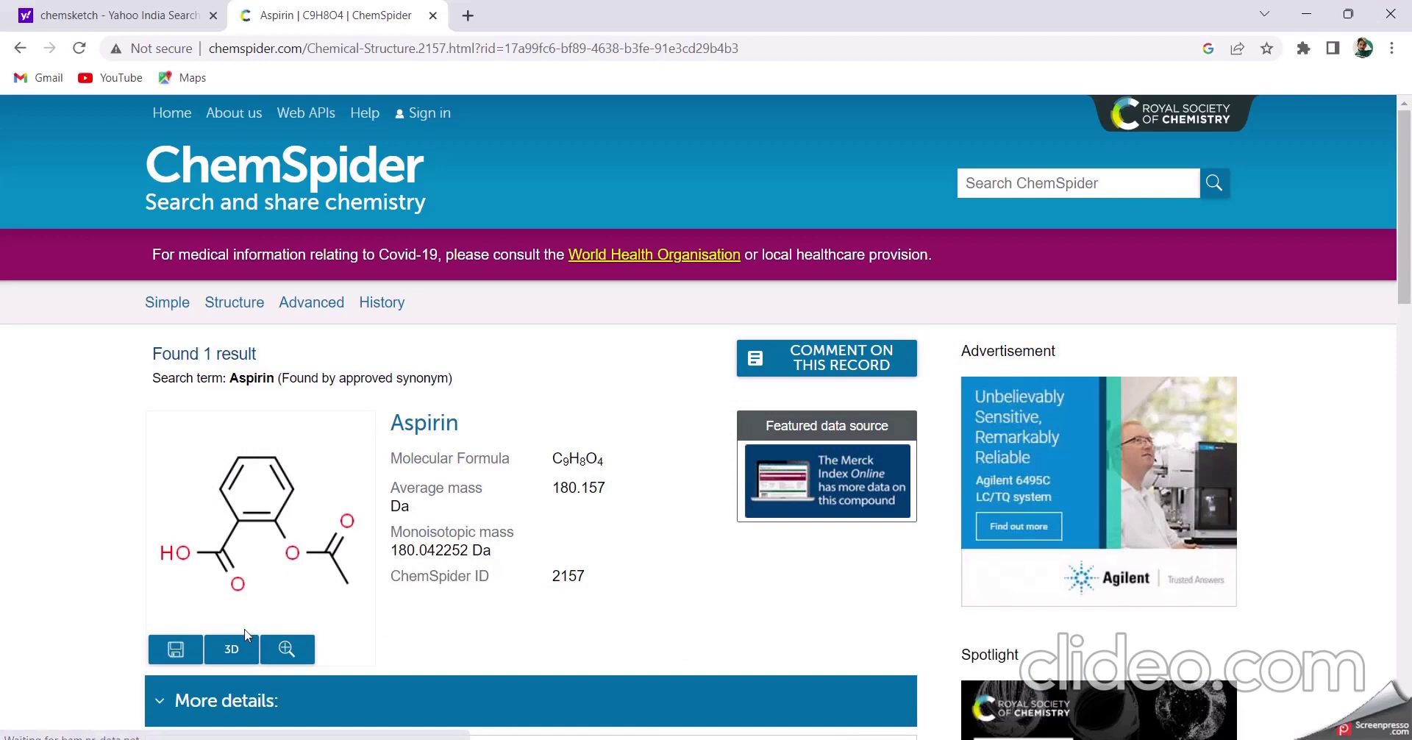
View the aspirin structure in 3D, return it to 2D and download its MOL structure file
{"action": "left_click", "coordinate": [229, 652]}
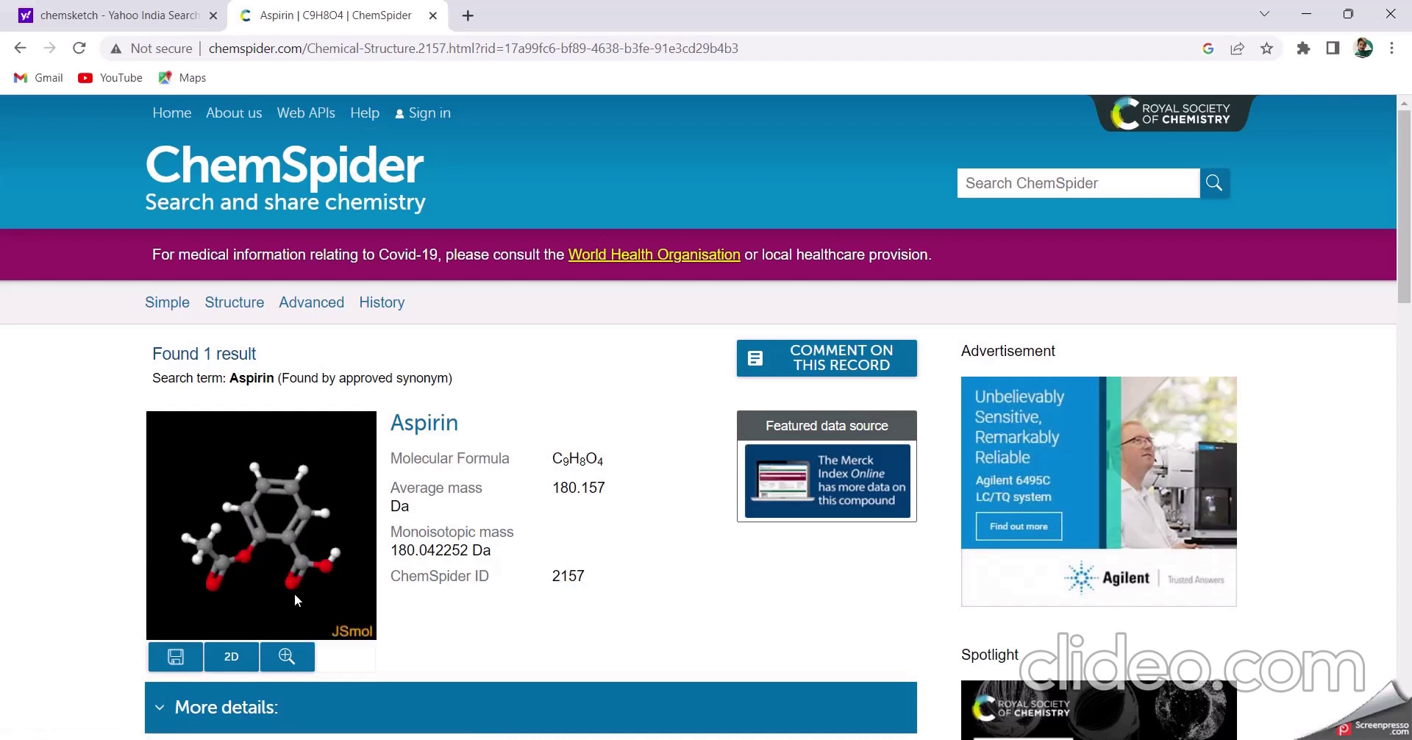
{"action": "left_click", "coordinate": [231, 656]}
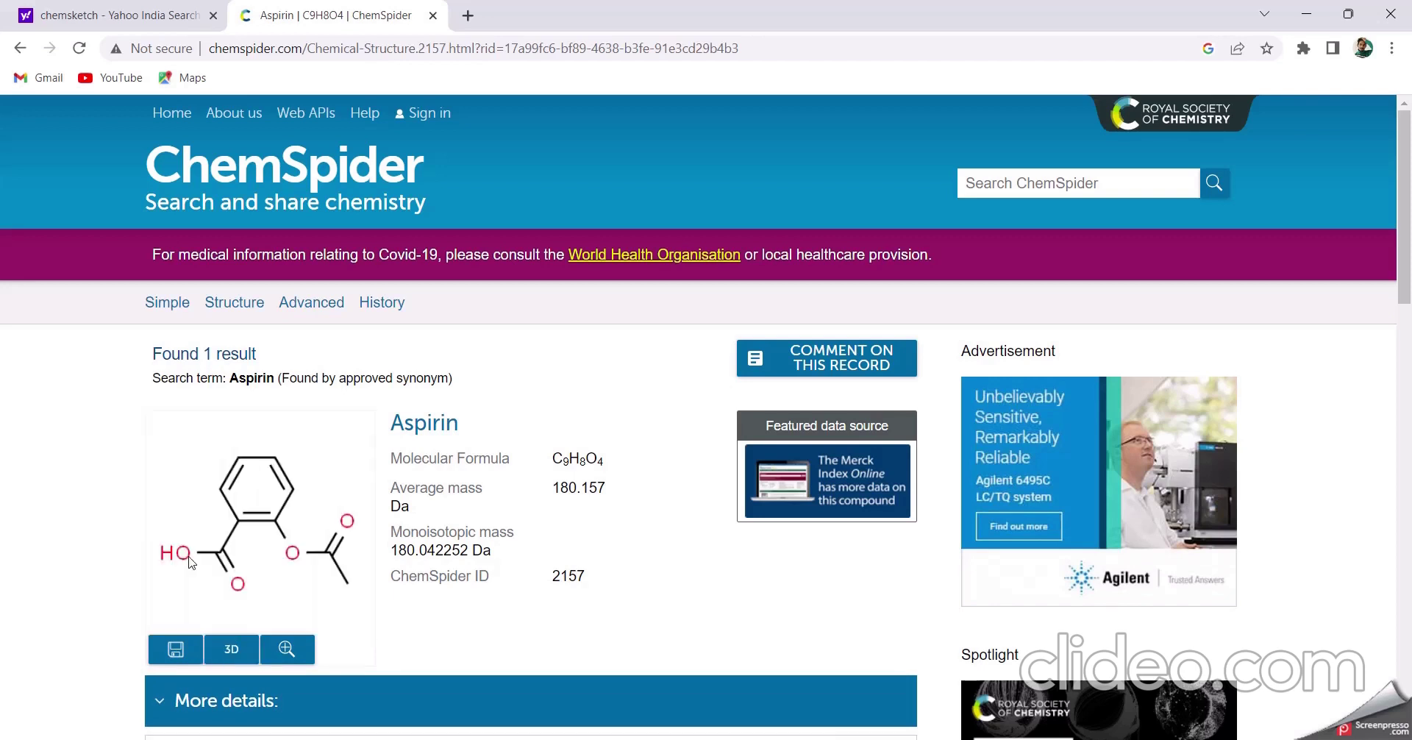
{"action": "left_click", "coordinate": [175, 649]}
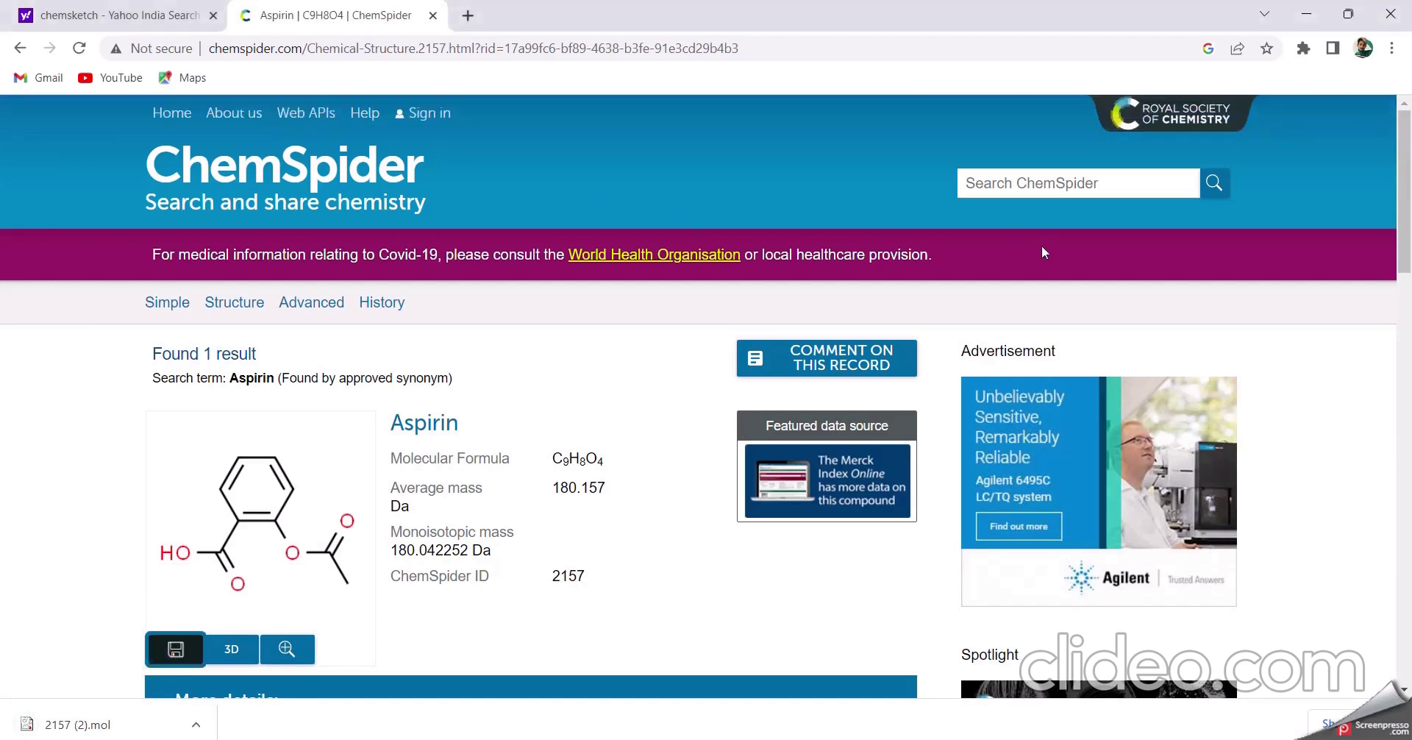
Minimize the browser, open the desktop file 4oh.mol in ACD/ChemSketch and dismiss the ACD/Labs Products window
{"action": "left_click", "coordinate": [1308, 16]}
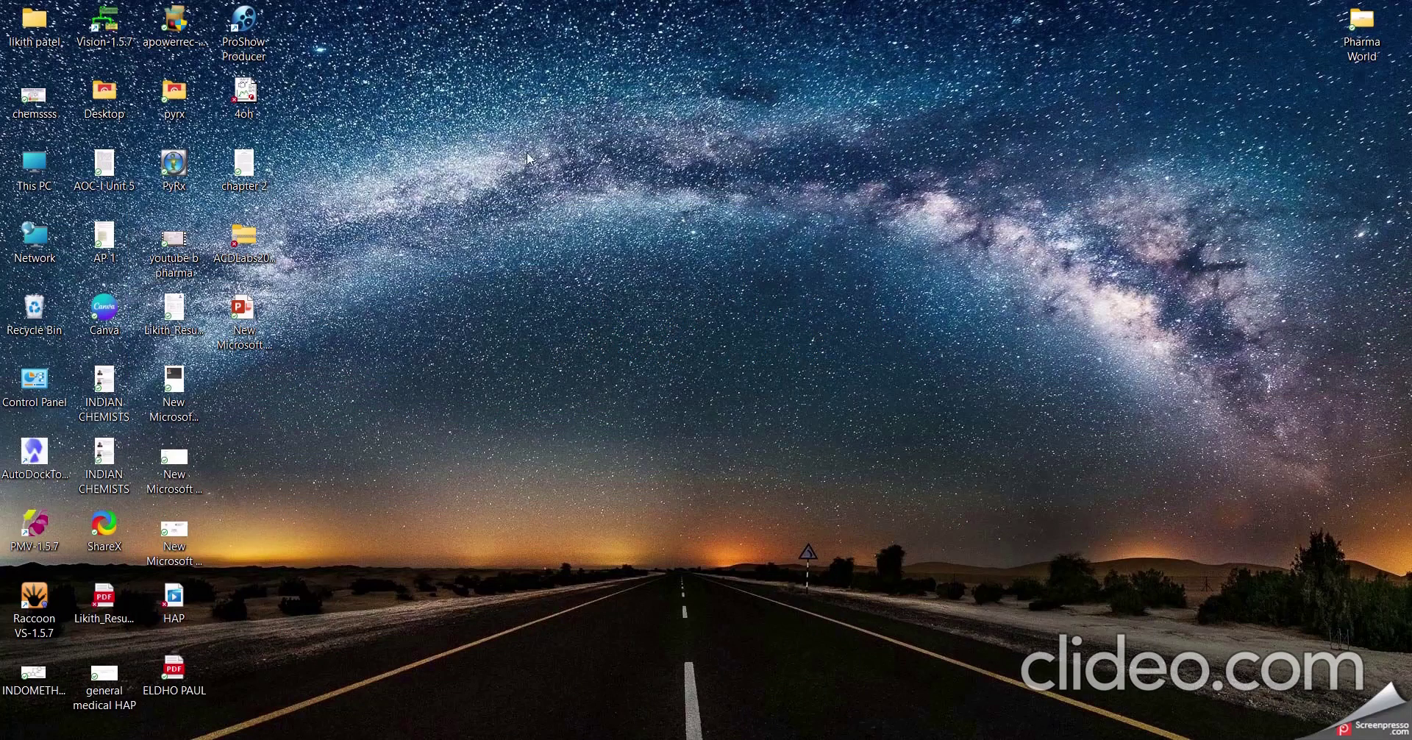
{"action": "double_click", "coordinate": [245, 95]}
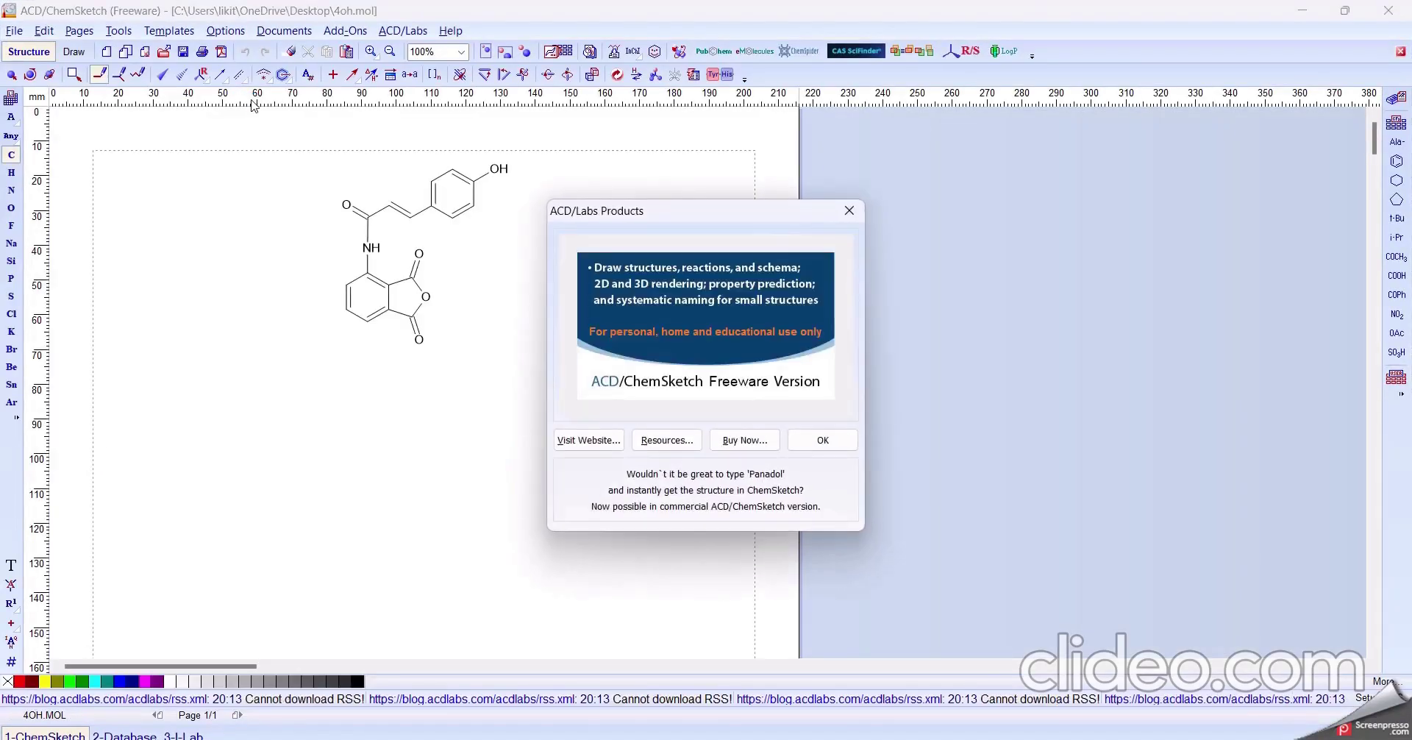
{"action": "left_click", "coordinate": [849, 210]}
{"action": "left_click", "coordinate": [921, 248]}
{"action": "left_click", "coordinate": [859, 256]}
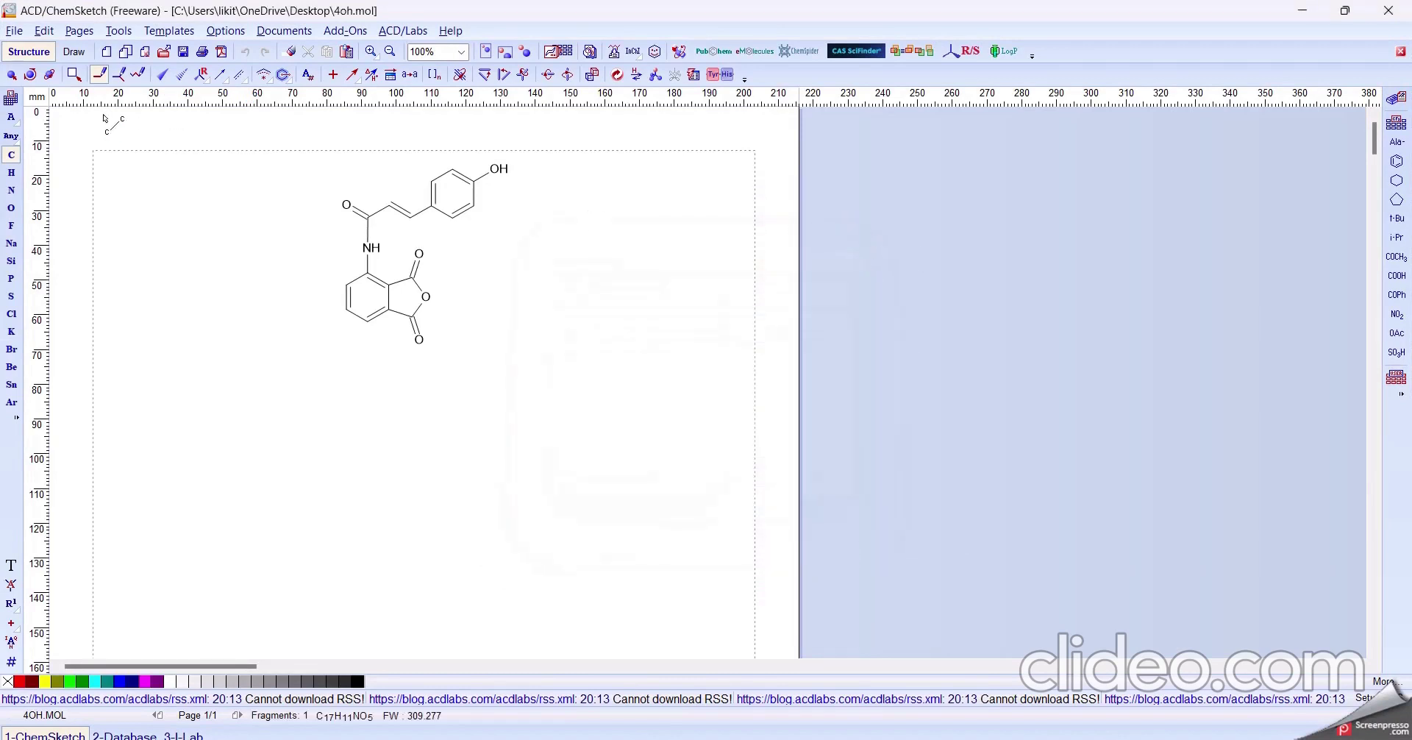
Select the whole molecule, generate its SMILES notation below the structure and copy that string
{"action": "left_click", "coordinate": [11, 75]}
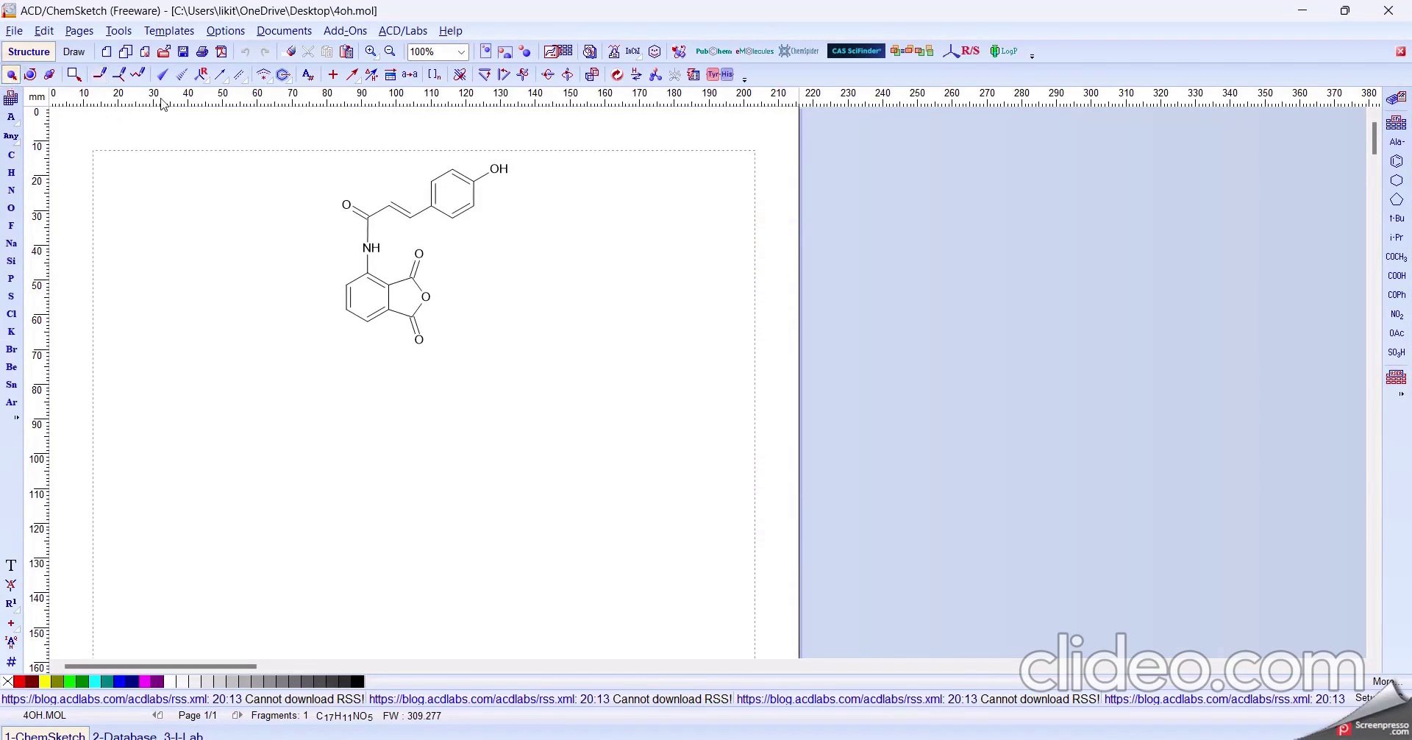
{"action": "left_click_drag", "start_coordinate": [255, 153], "coordinate": [615, 408]}
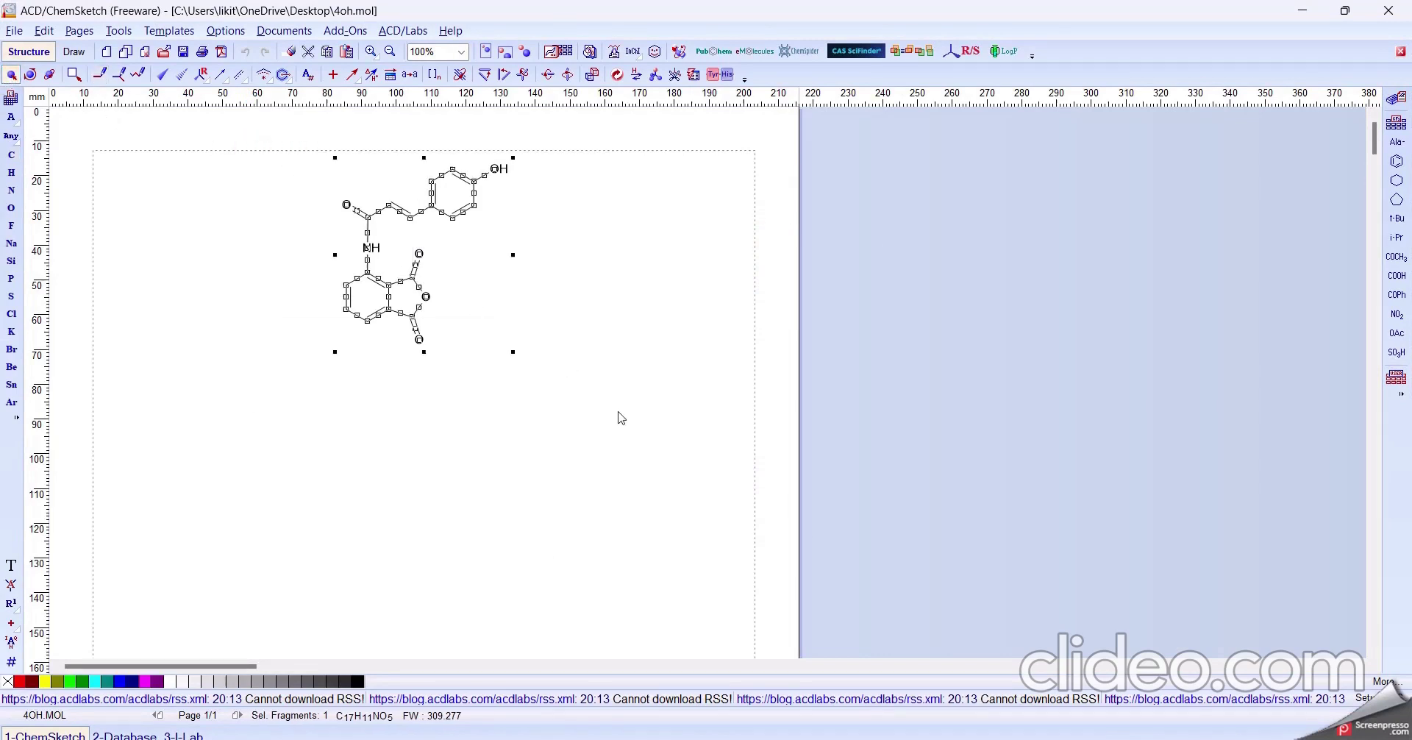
{"action": "left_click", "coordinate": [654, 55]}
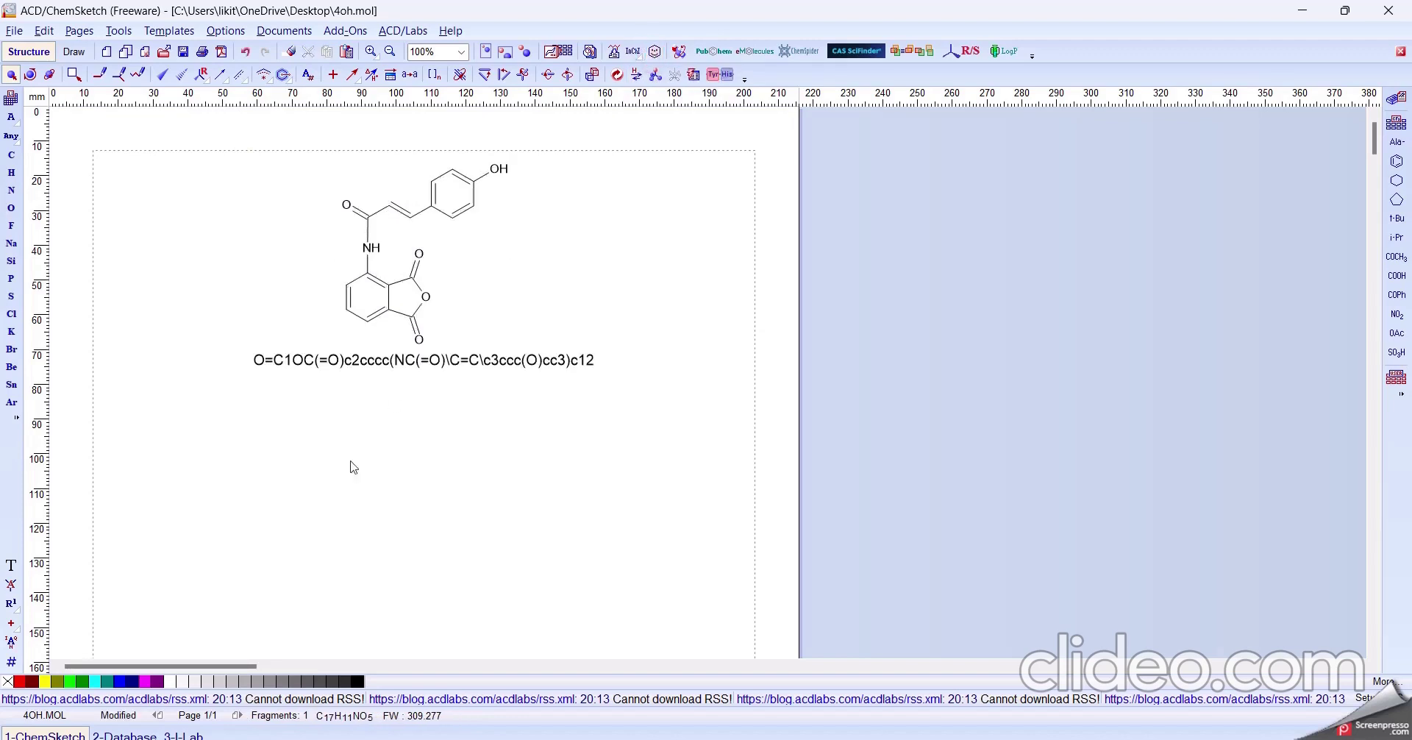
{"action": "left_click", "coordinate": [389, 365]}
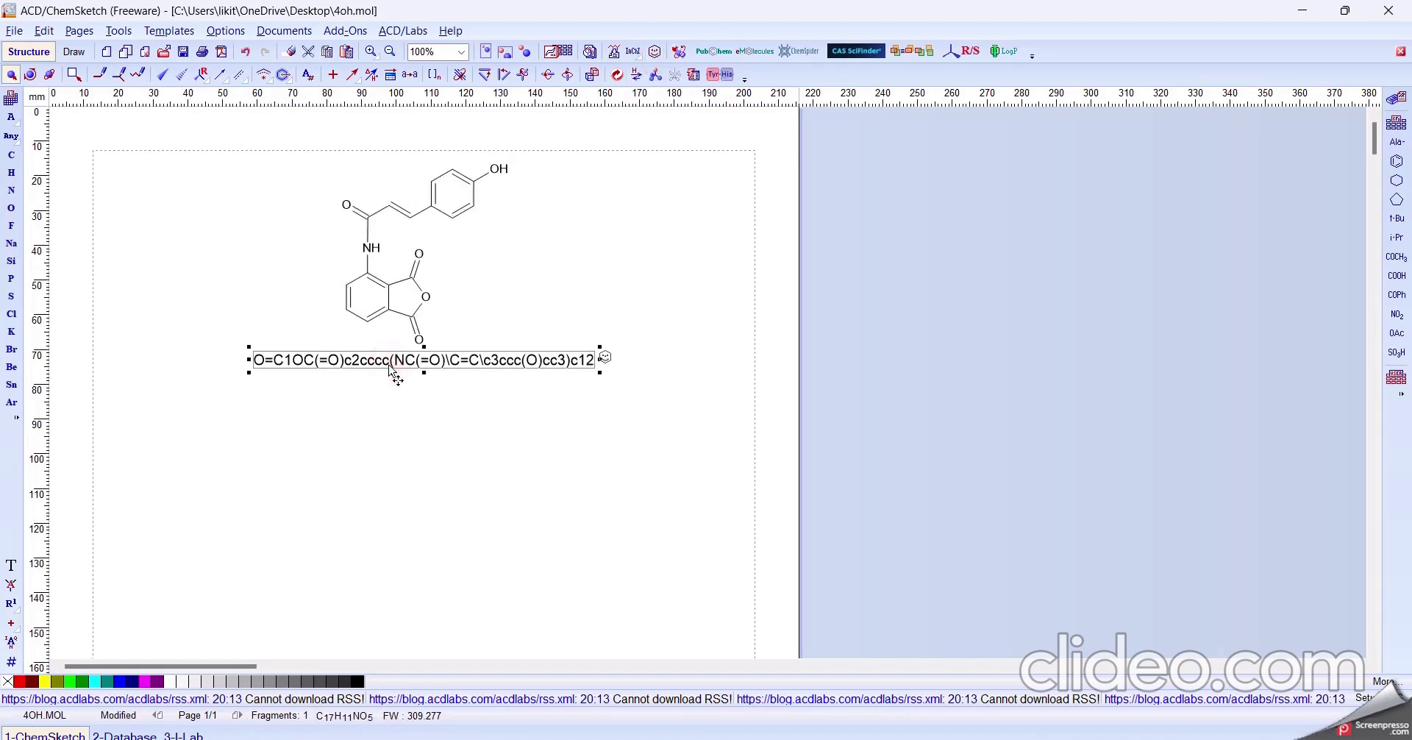
{"action": "right_click", "coordinate": [390, 366]}
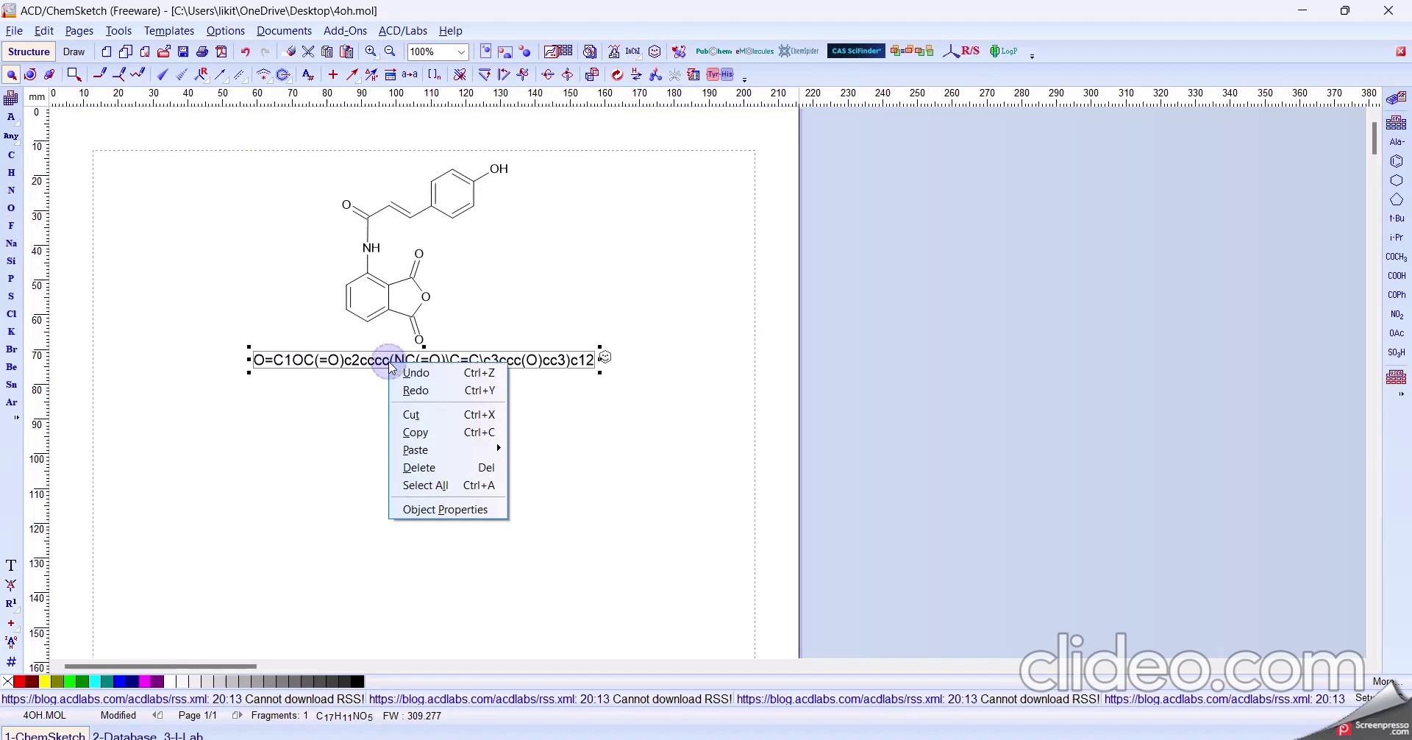
{"action": "left_click", "coordinate": [436, 432]}
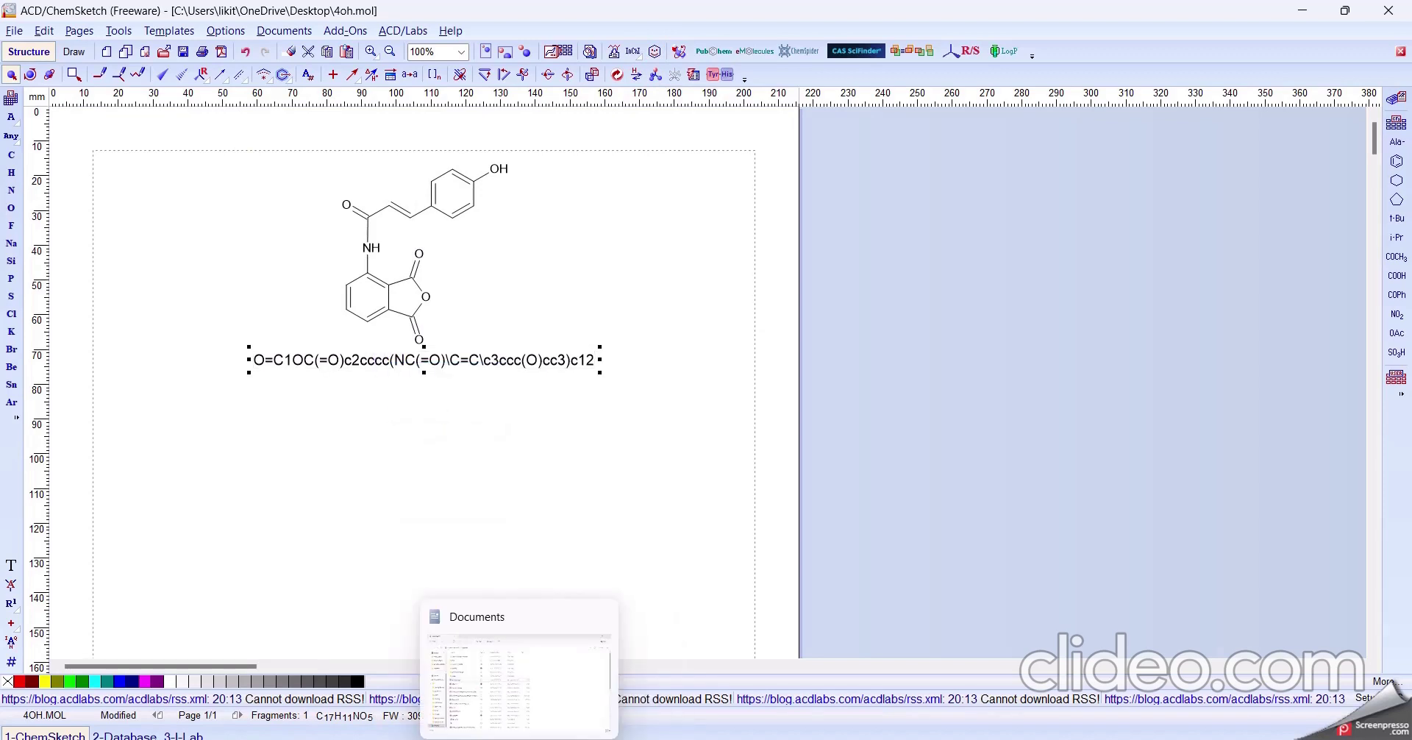
Switch to ChemSpider in the browser and search for the molecule using the copied SMILES string
{"action": "mouse_move", "coordinate": [479, 738]}
{"action": "left_click", "coordinate": [479, 677]}
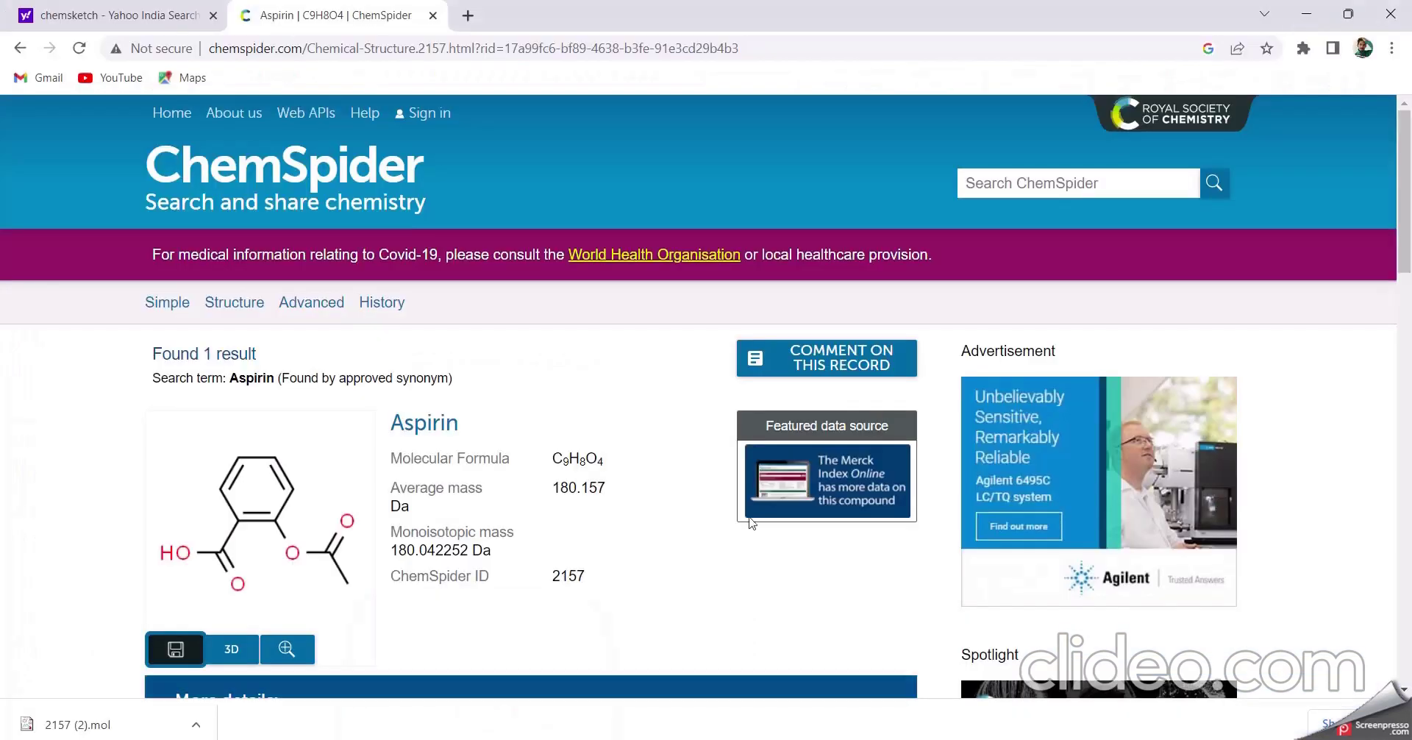
{"action": "left_click", "coordinate": [1116, 192]}
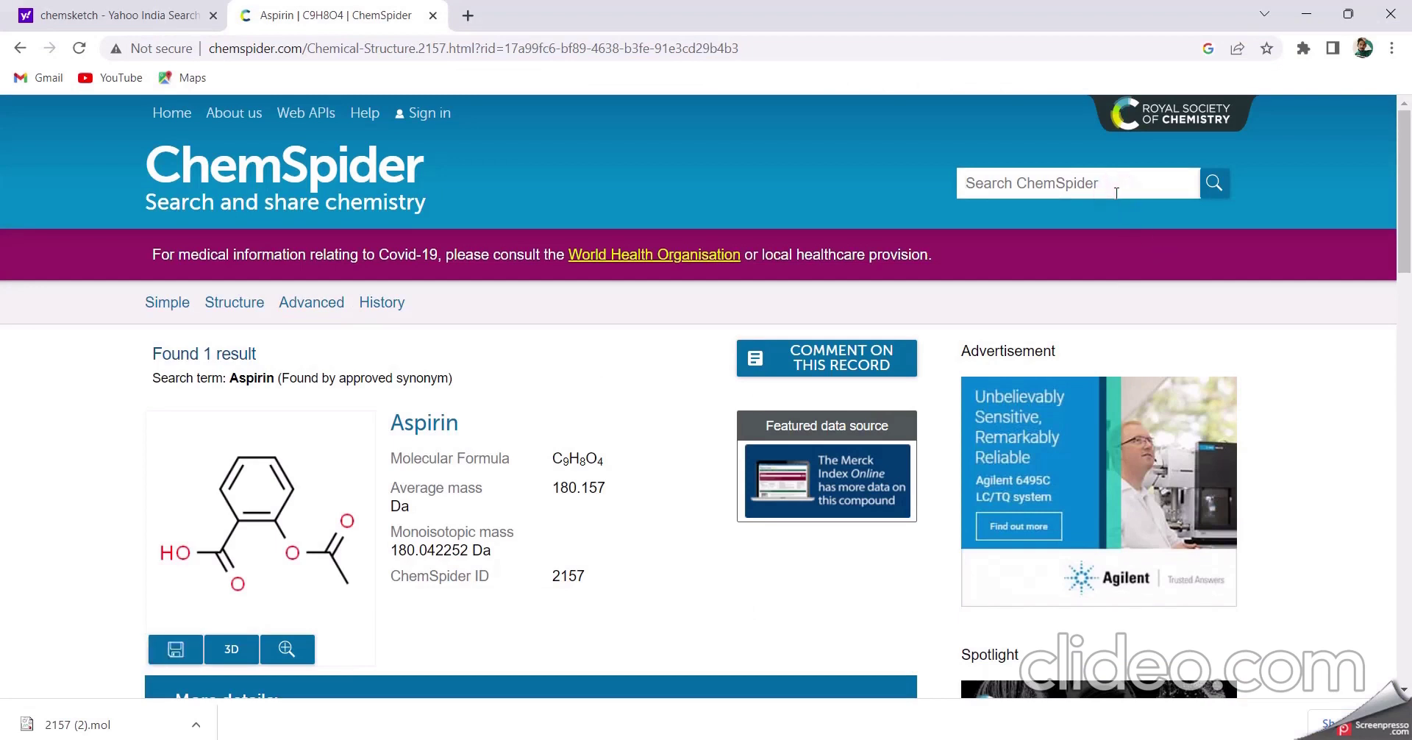
{"action": "key", "text": "ctrl+v"}
{"action": "left_click", "coordinate": [1212, 184]}
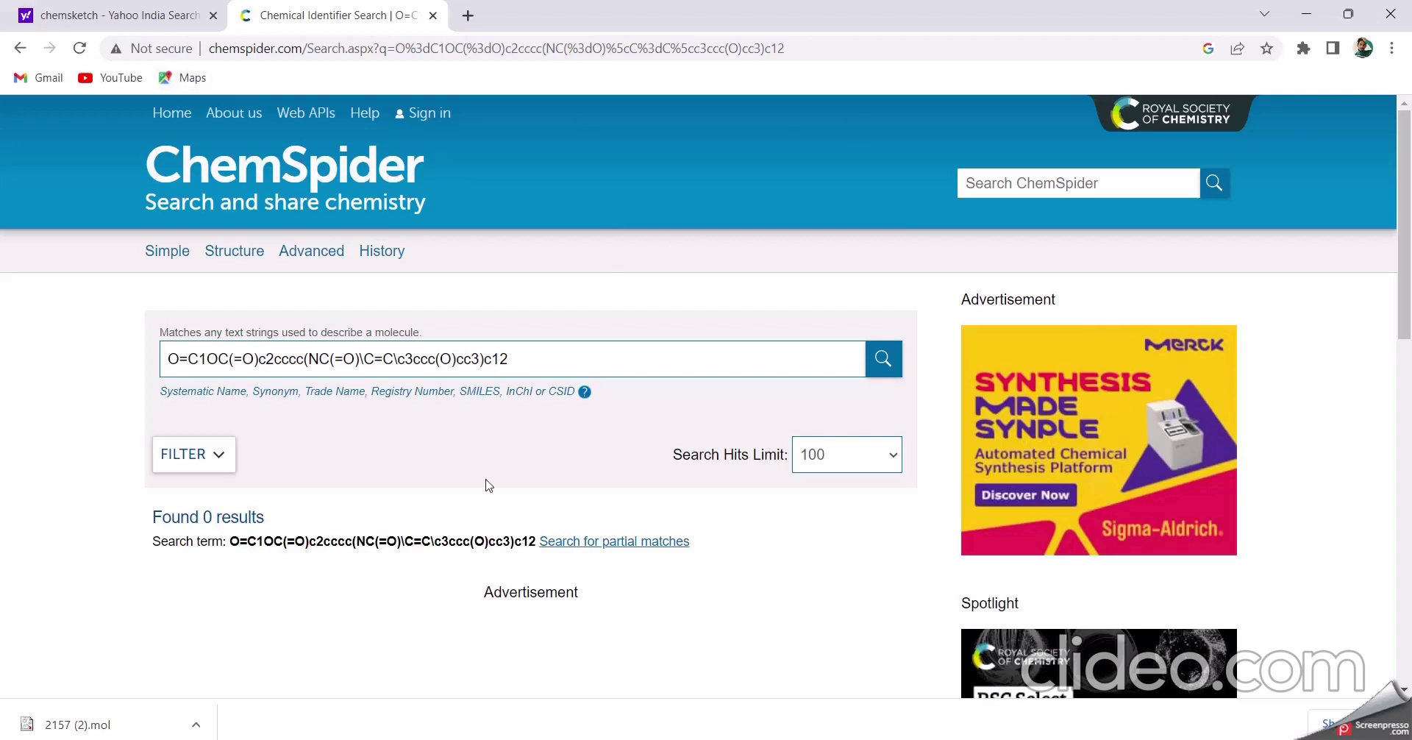
Return to ChemSketch and draw aniline below the existing molecule as a benzene ring with an NH2 group on its upper carbon
{"action": "mouse_move", "coordinate": [559, 737]}
{"action": "left_click", "coordinate": [524, 668]}
{"action": "left_click", "coordinate": [172, 187]}
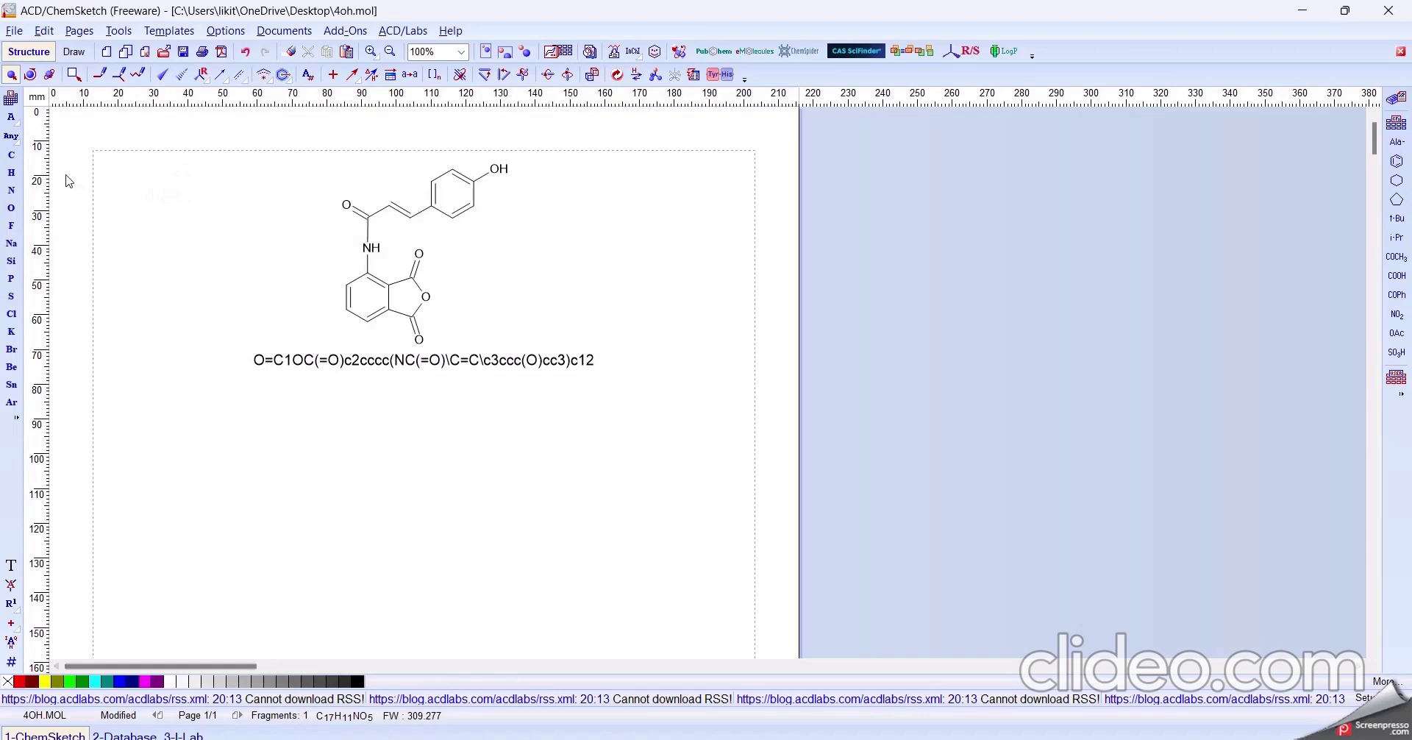
{"action": "left_click", "coordinate": [1405, 159]}
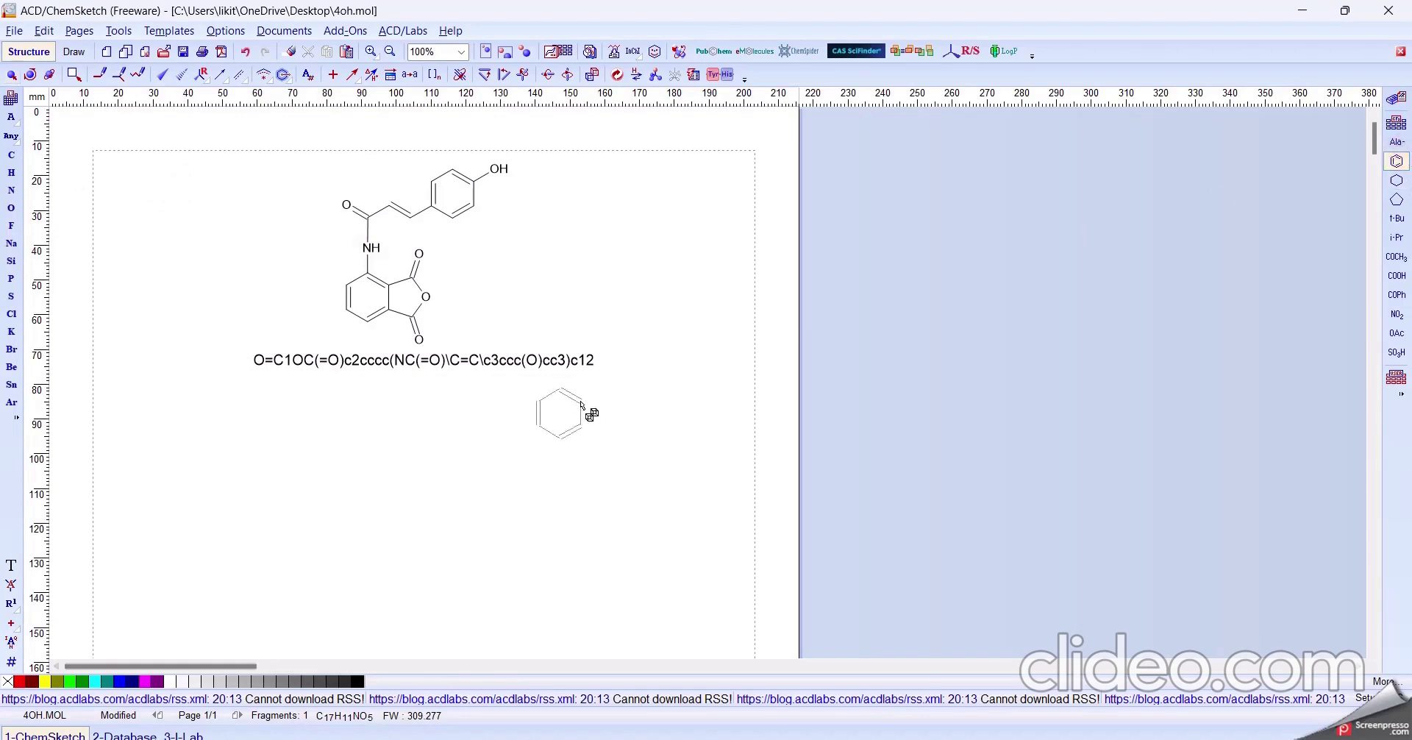
{"action": "left_click", "coordinate": [197, 540]}
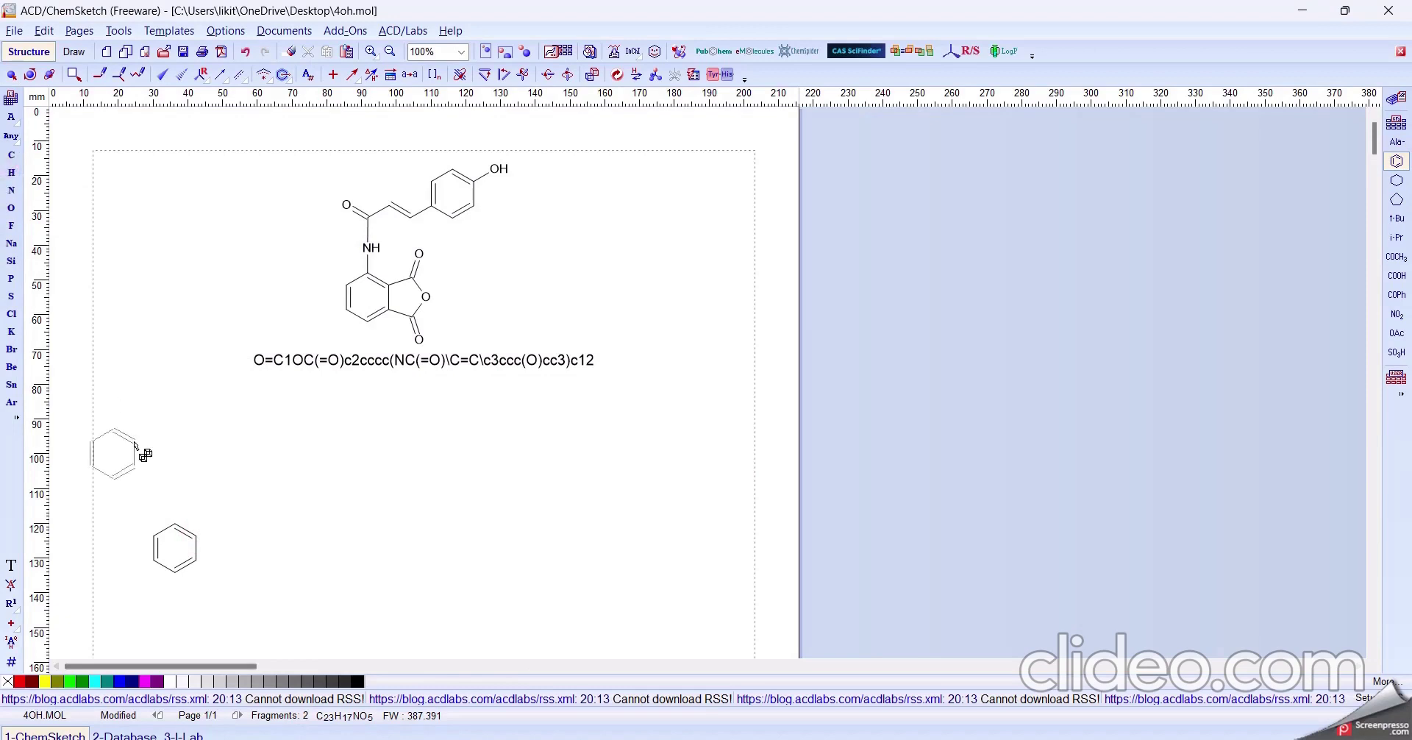
{"action": "left_click", "coordinate": [12, 155]}
{"action": "left_click", "coordinate": [177, 523]}
{"action": "left_click", "coordinate": [12, 190]}
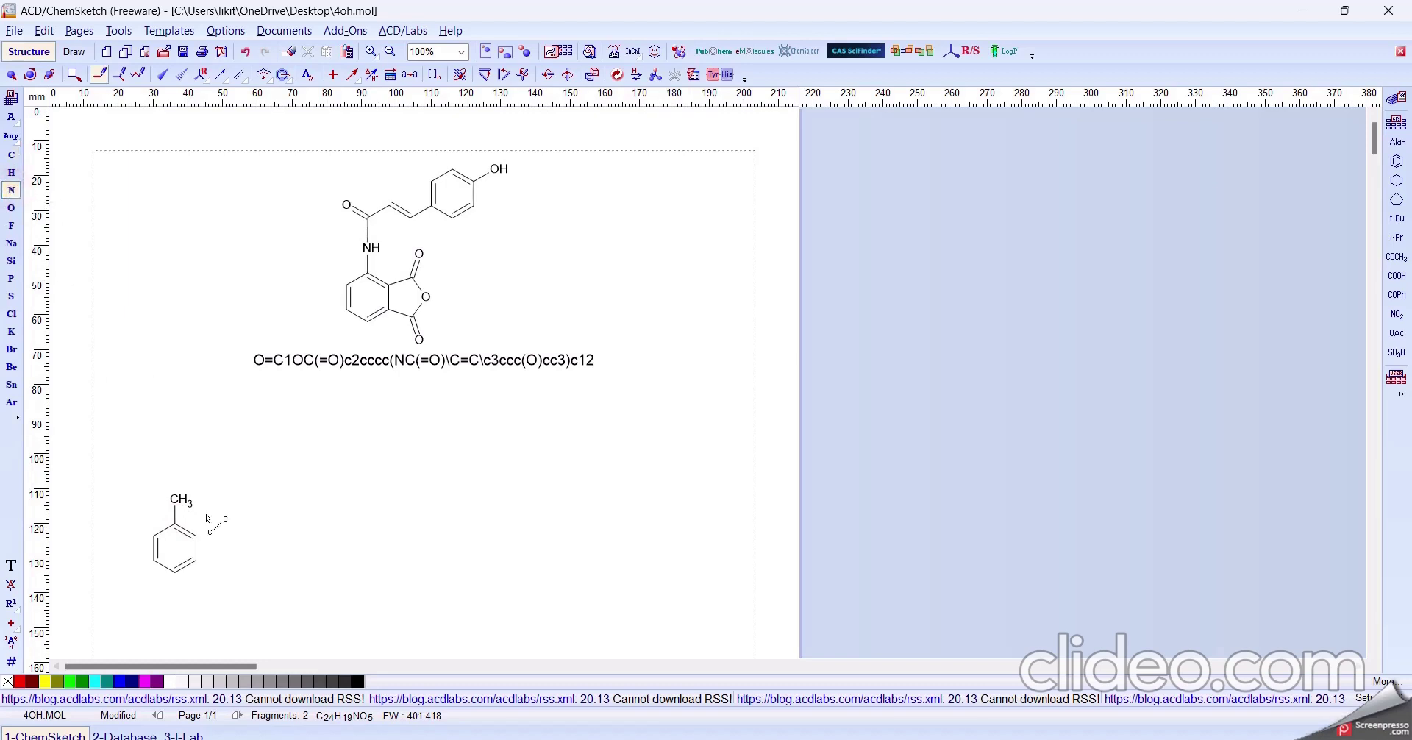
{"action": "left_click", "coordinate": [188, 502]}
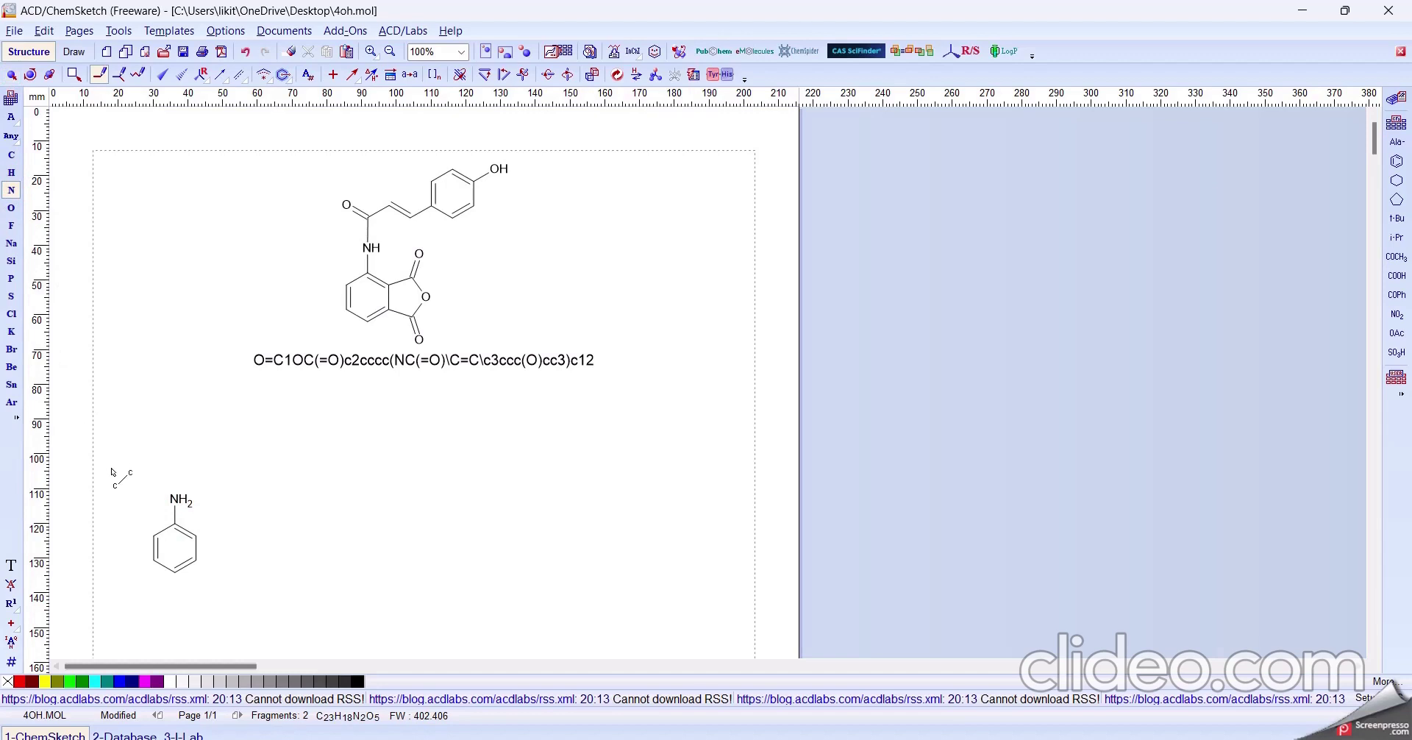
Select the aniline structure, generate its InChI string below it and copy the string
{"action": "mouse_move", "coordinate": [113, 471]}
{"action": "left_mouse_down"}
{"action": "mouse_move", "coordinate": [234, 597]}
{"action": "mouse_move", "coordinate": [224, 589]}
{"action": "left_mouse_up"}
{"action": "key", "text": "ctrl+z"}
{"action": "left_click", "coordinate": [11, 75]}
{"action": "left_click_drag", "start_coordinate": [112, 468], "coordinate": [275, 648]}
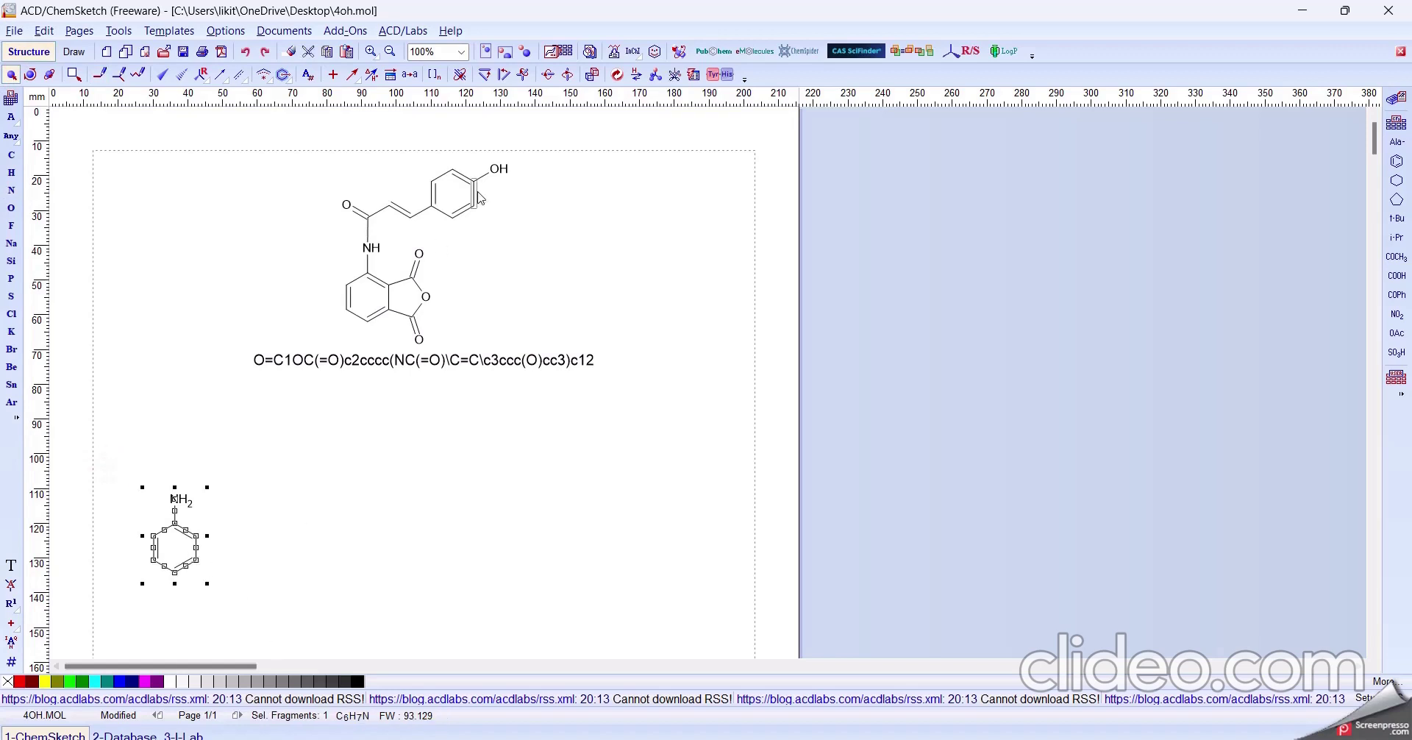
{"action": "left_click", "coordinate": [634, 53]}
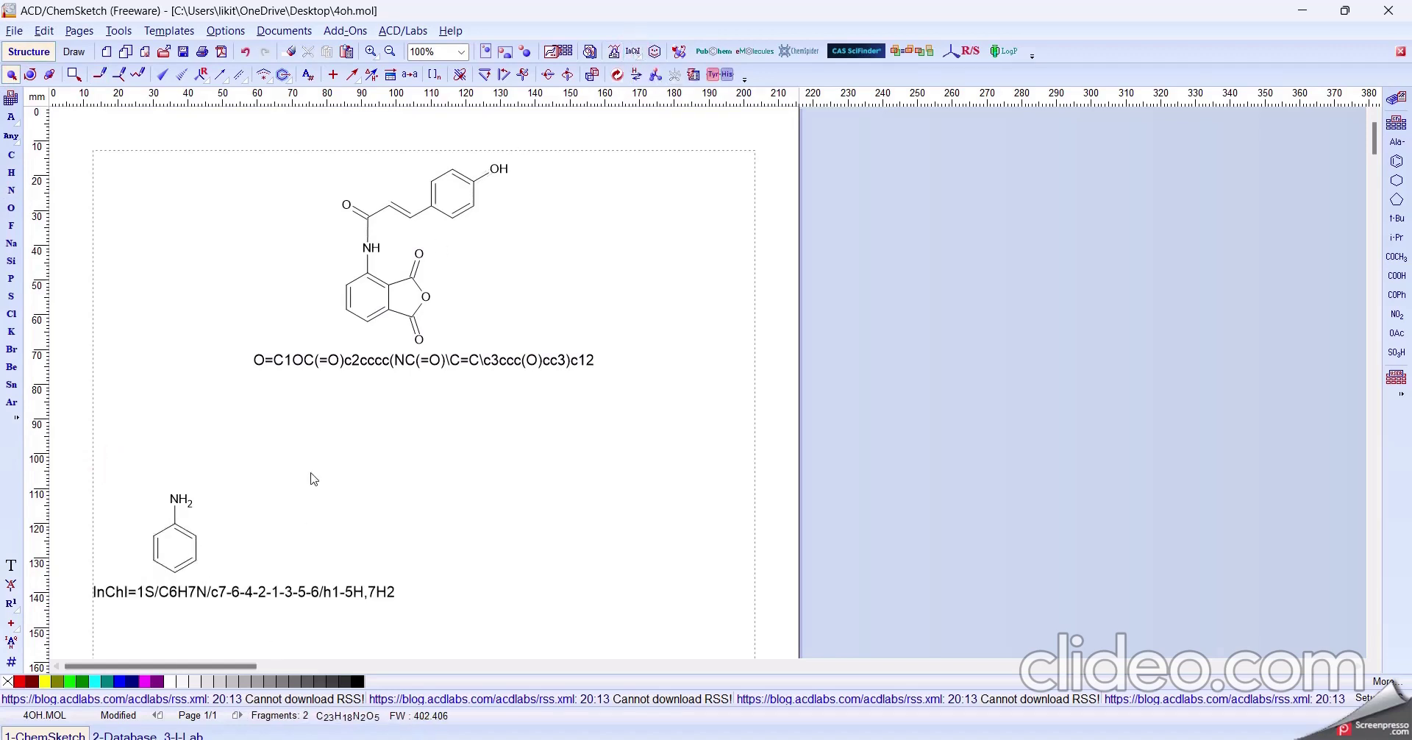
{"action": "left_click", "coordinate": [212, 590]}
{"action": "right_click", "coordinate": [212, 587]}
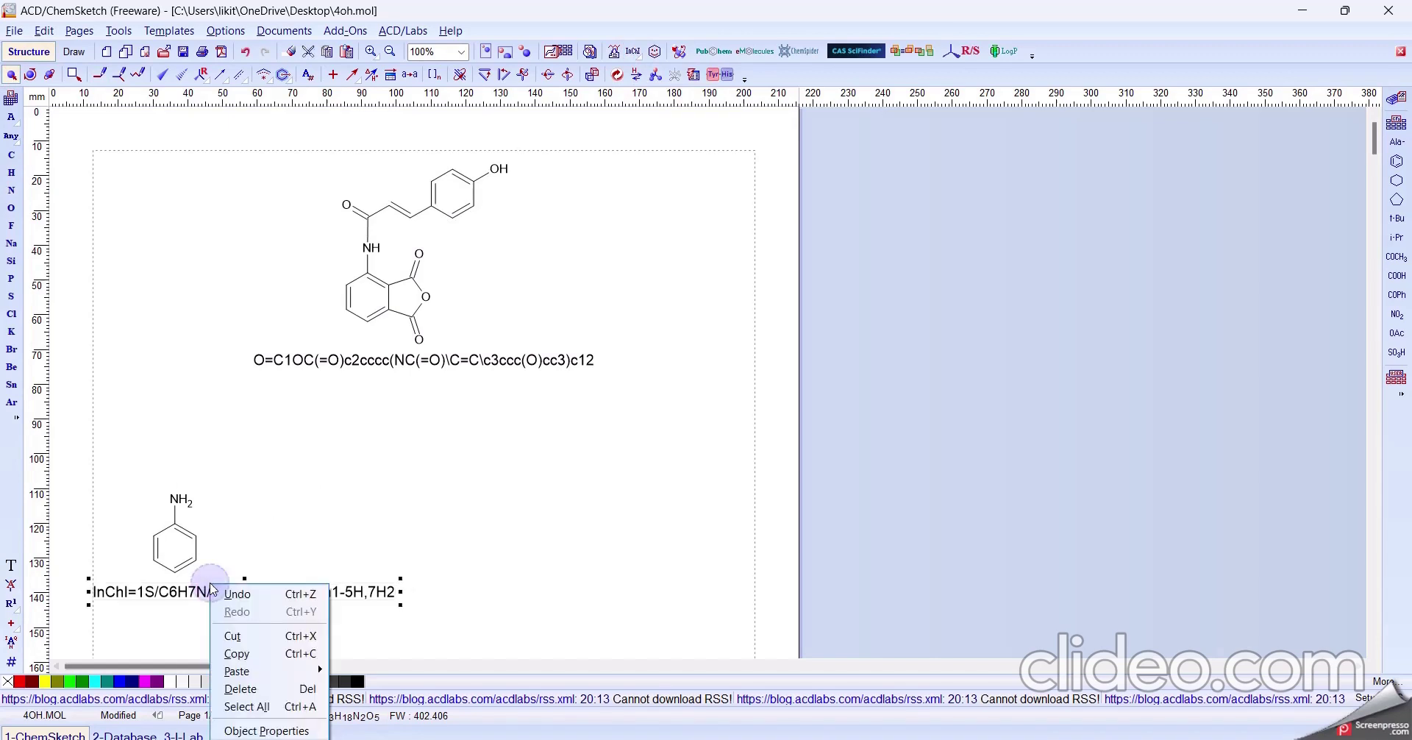
{"action": "left_click", "coordinate": [274, 654]}
Switch to ChemSpider in the browser and search with the copied InChI string of aniline
{"action": "key", "text": "alt+Tab"}
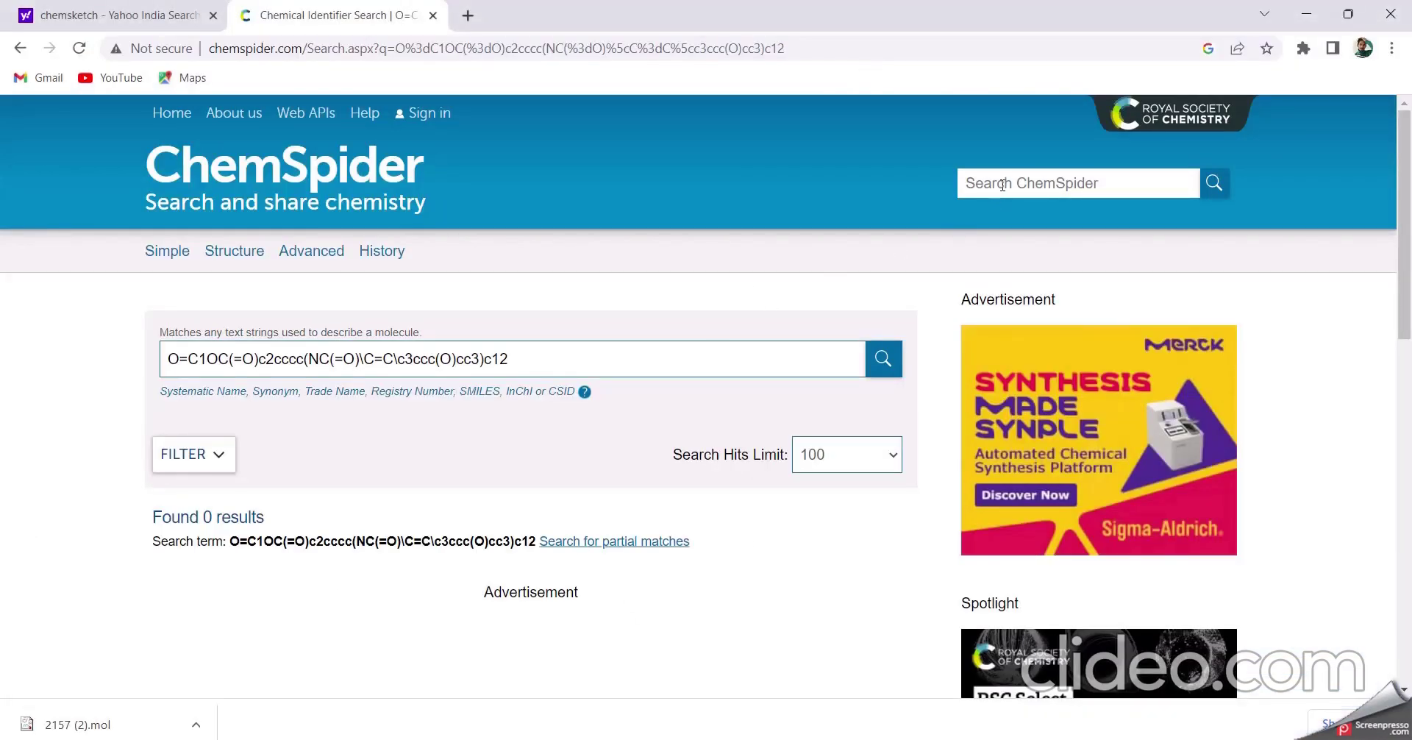
{"action": "left_click", "coordinate": [996, 193]}
{"action": "key", "text": "ctrl+v"}
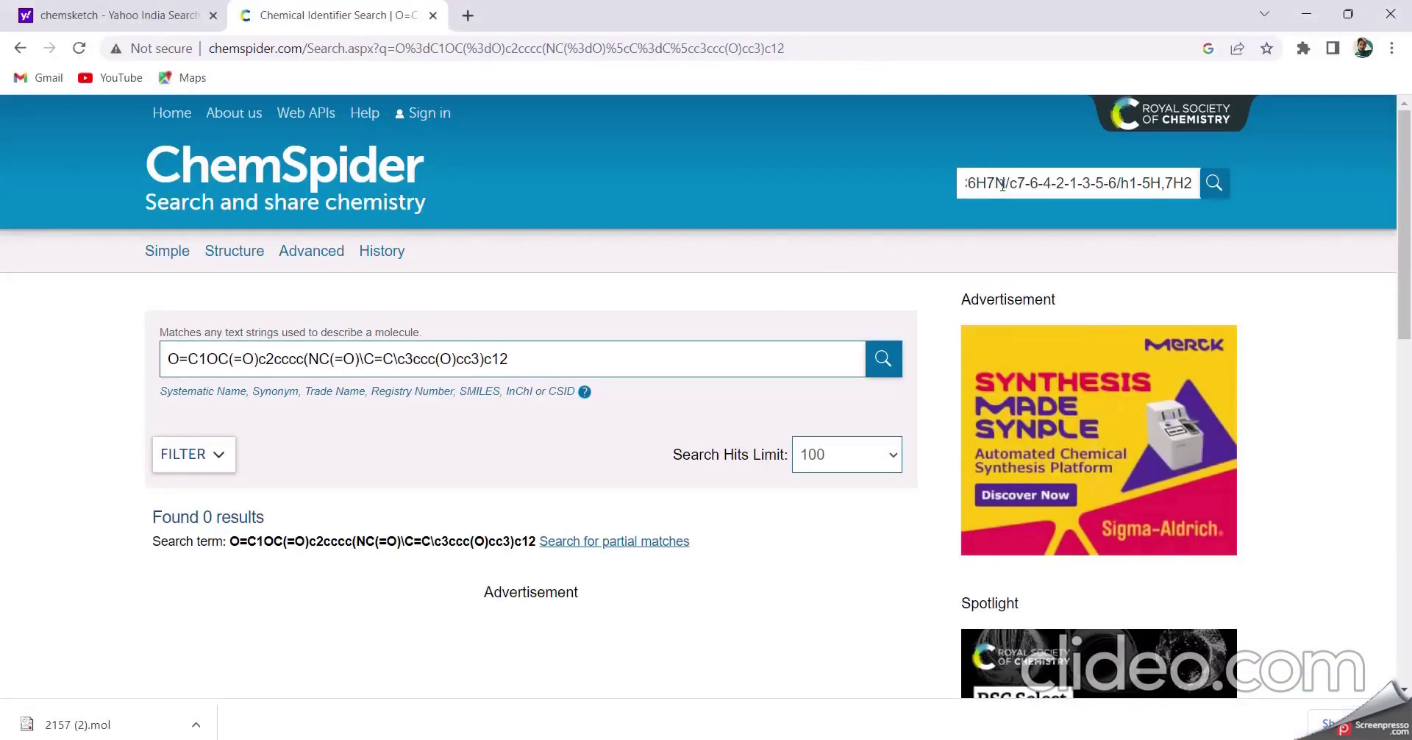
{"action": "key", "text": "Return"}
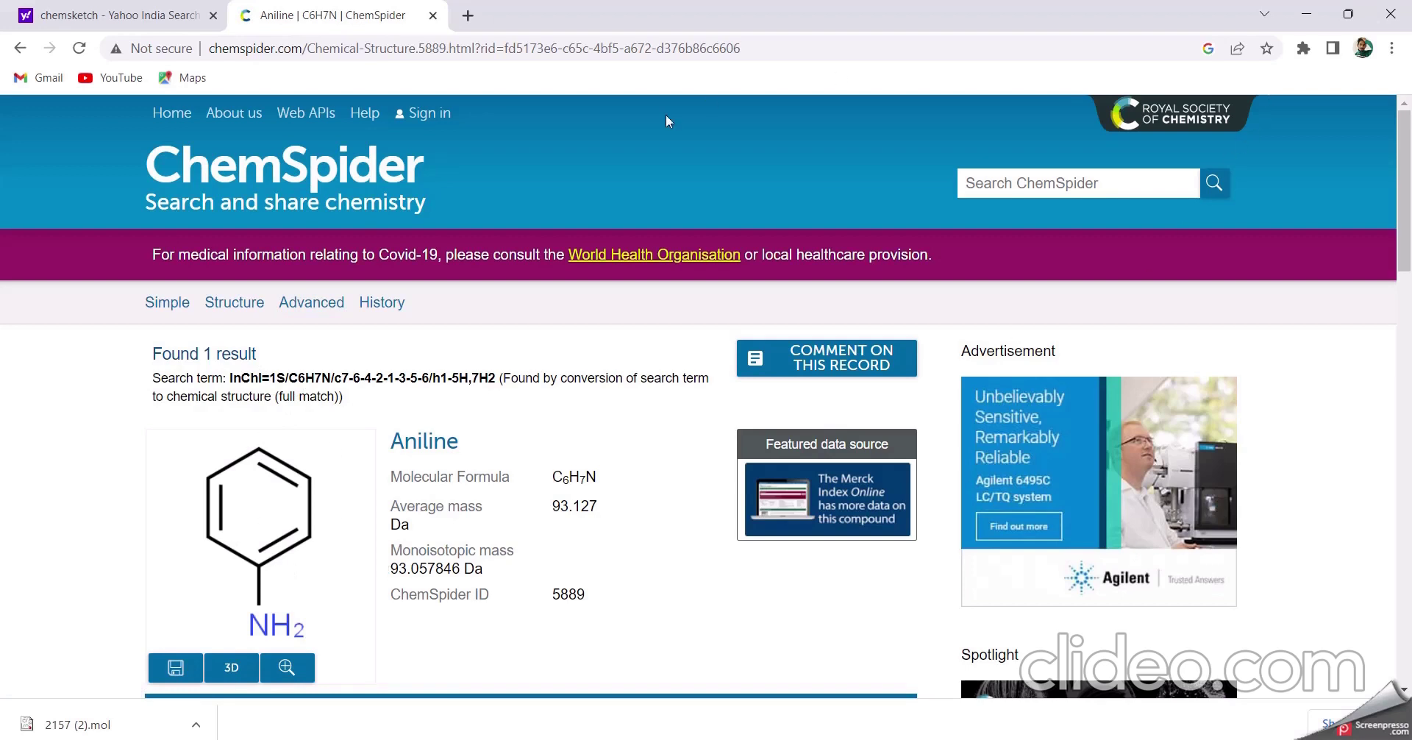
Search Google for "pubchem" in a new browser tab and open the PubChem website
{"action": "left_click", "coordinate": [478, 19]}
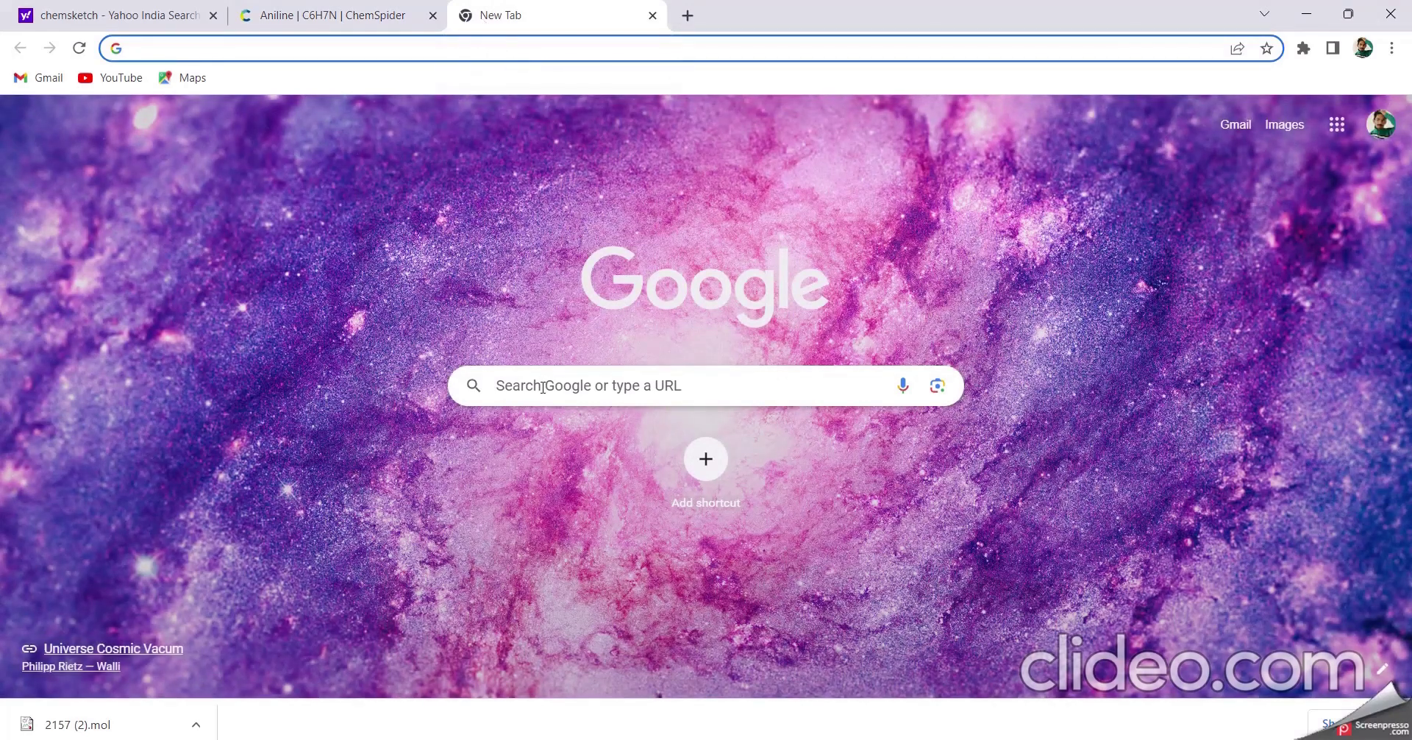
{"action": "left_click", "coordinate": [545, 387]}
{"action": "type", "text": "pubchem"}
{"action": "key", "text": "Return"}
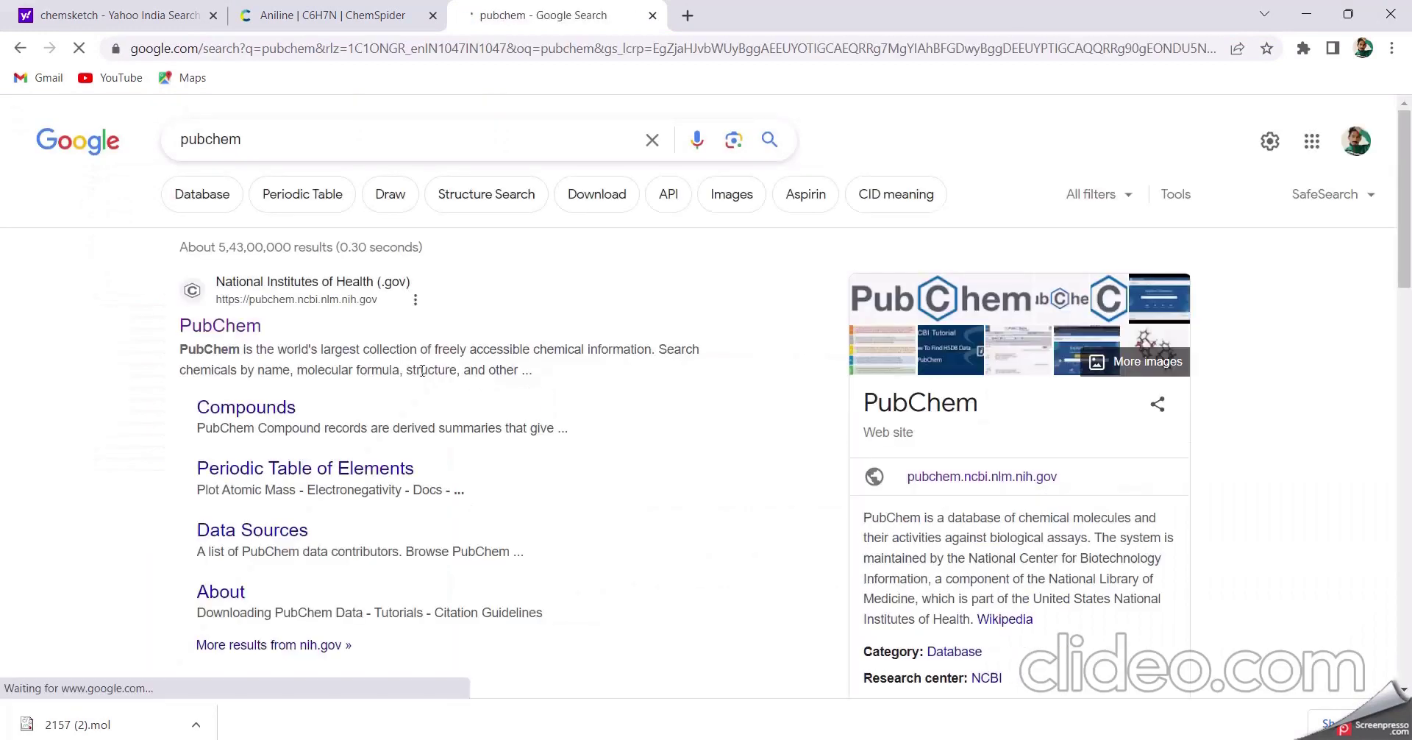
{"action": "left_click", "coordinate": [214, 326]}
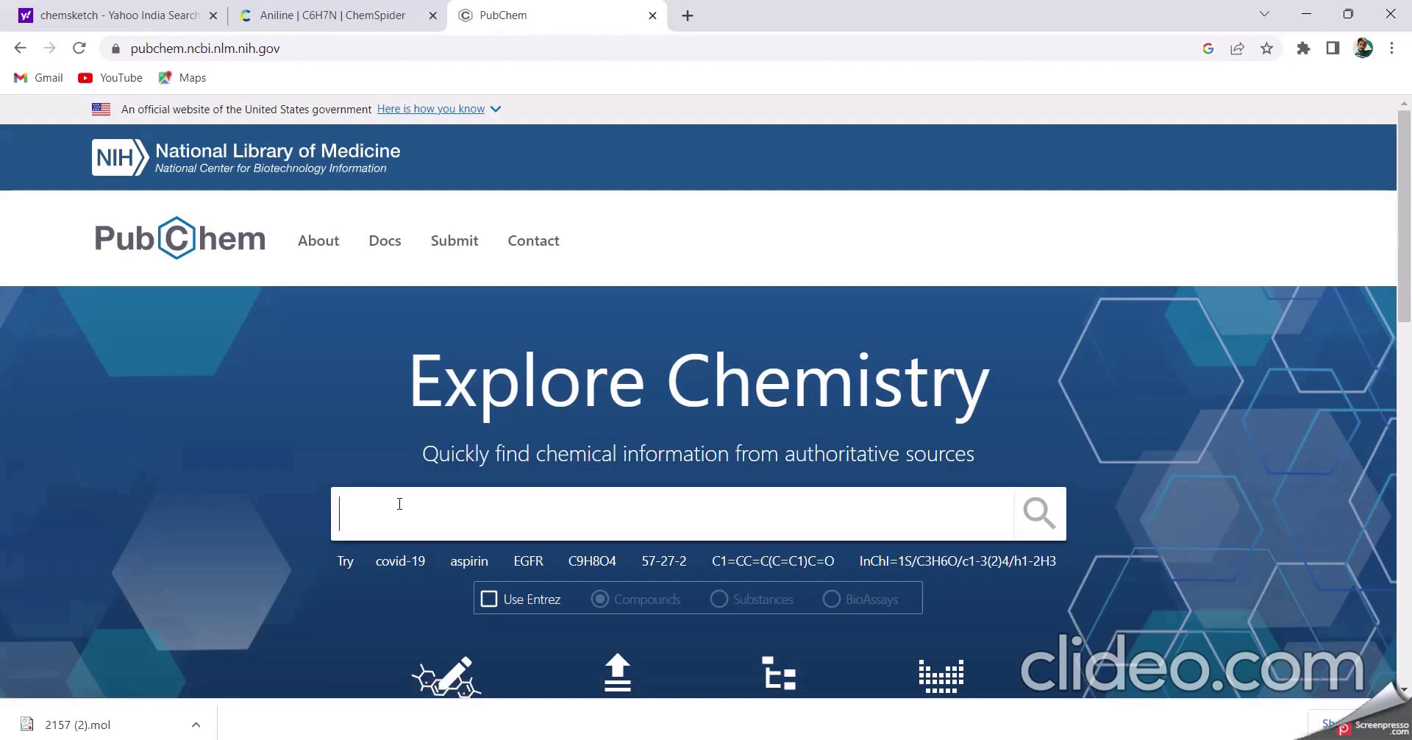
Search PubChem for "aniline" and open the compound page of the best match
{"action": "type", "text": "aniline"}
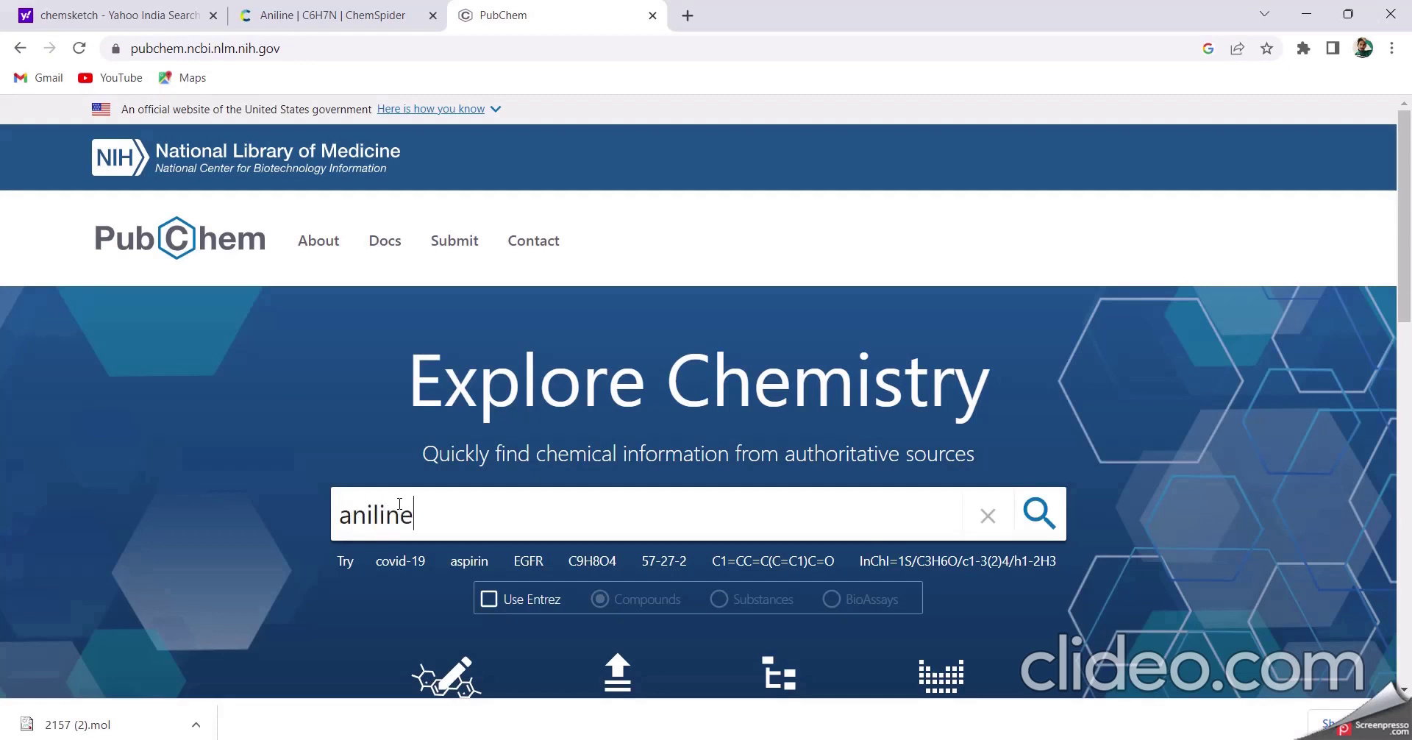
{"action": "key", "text": "Return"}
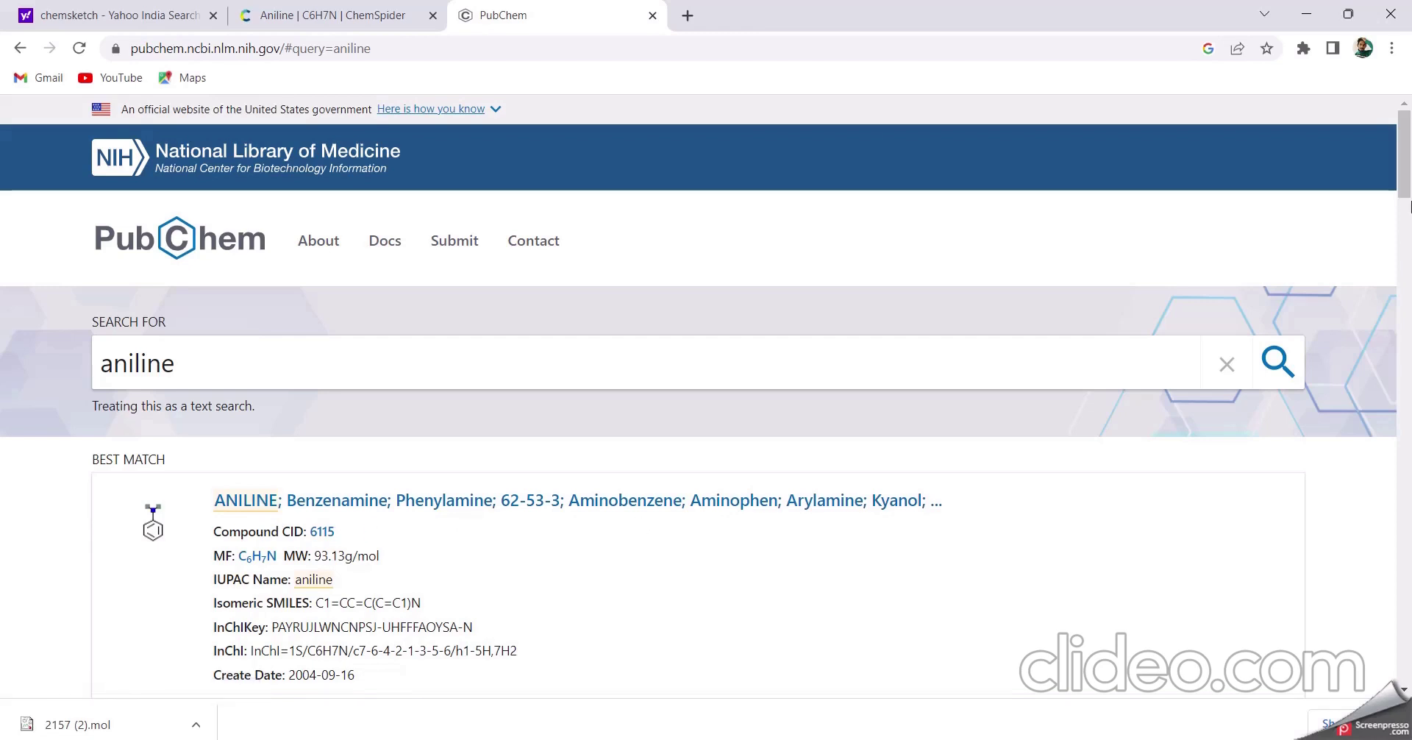
{"action": "scroll", "coordinate": [554, 328], "scroll_direction": "down", "scroll_amount": 2}
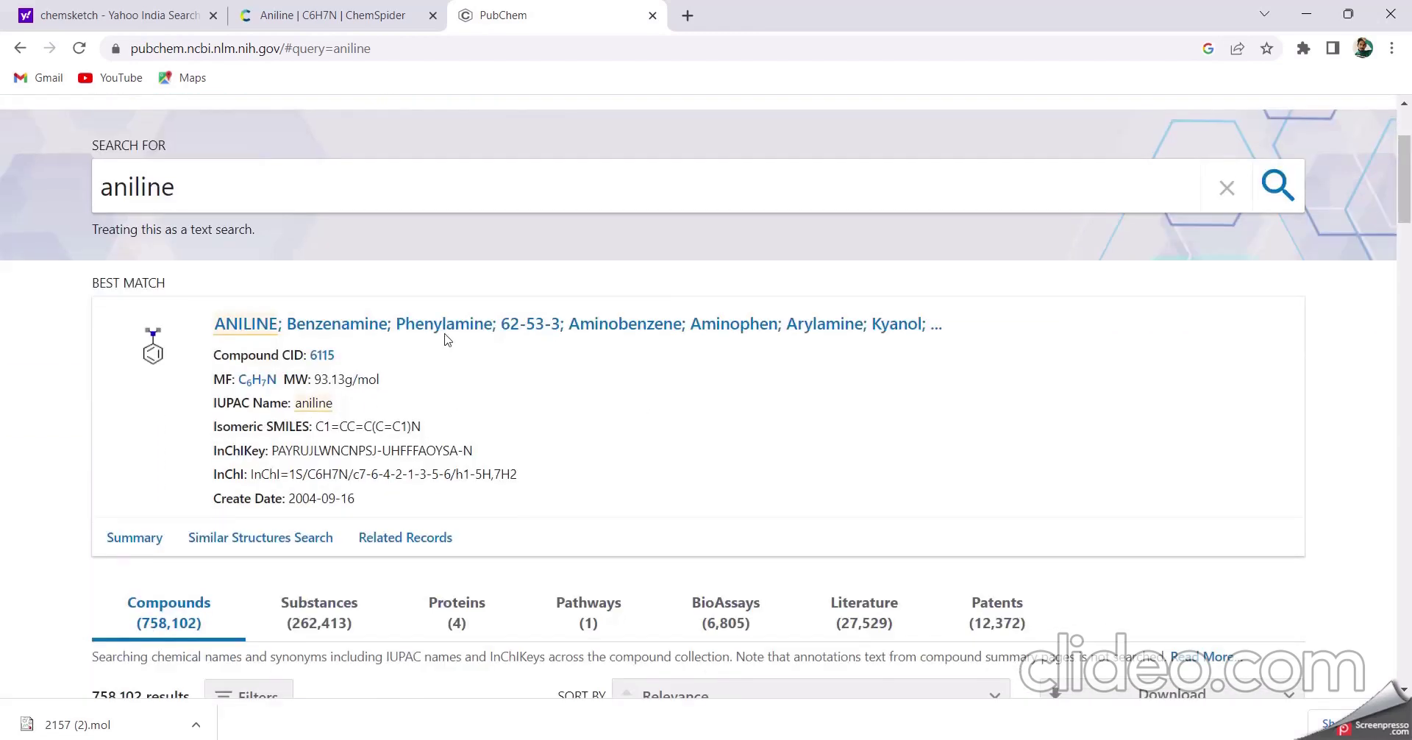
{"action": "left_click", "coordinate": [256, 326]}
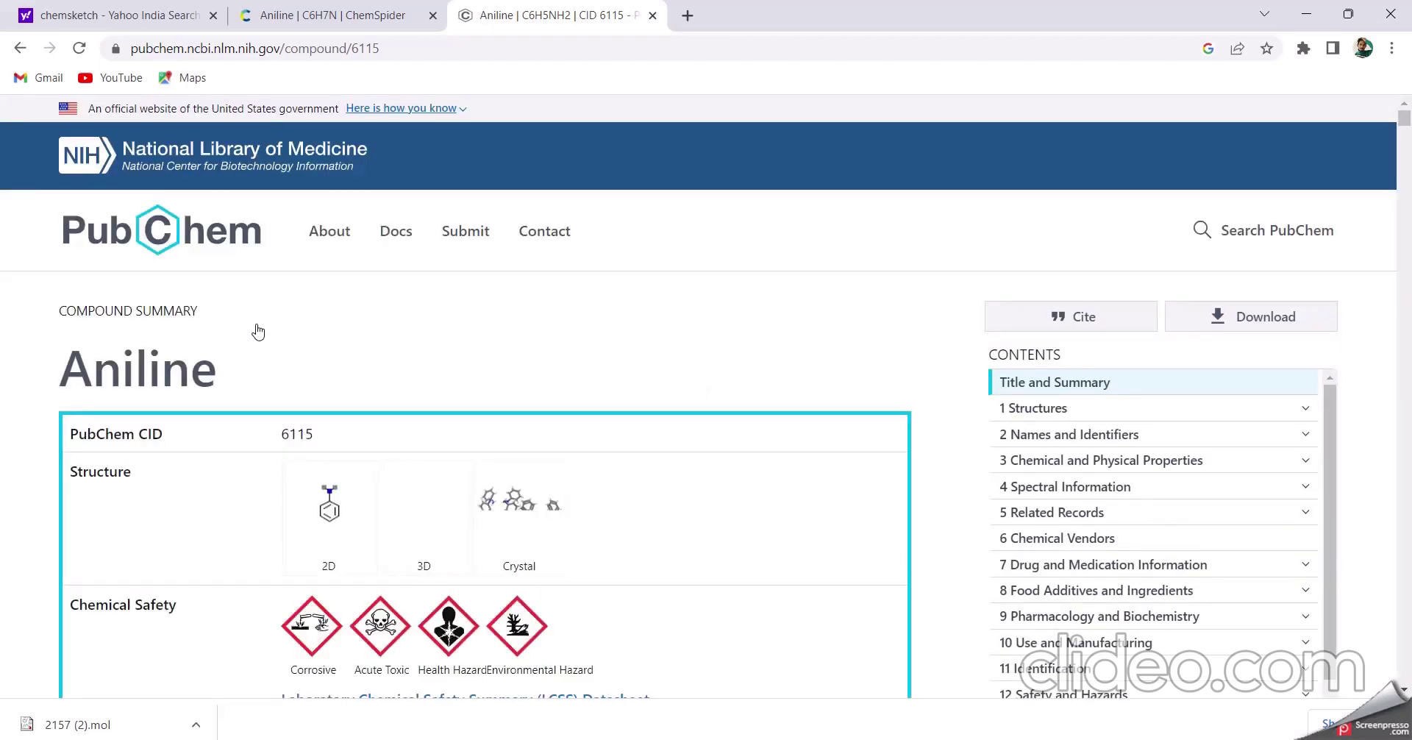
Download the 2D structure of aniline as an SDF file and close the download options
{"action": "left_click", "coordinate": [1246, 318]}
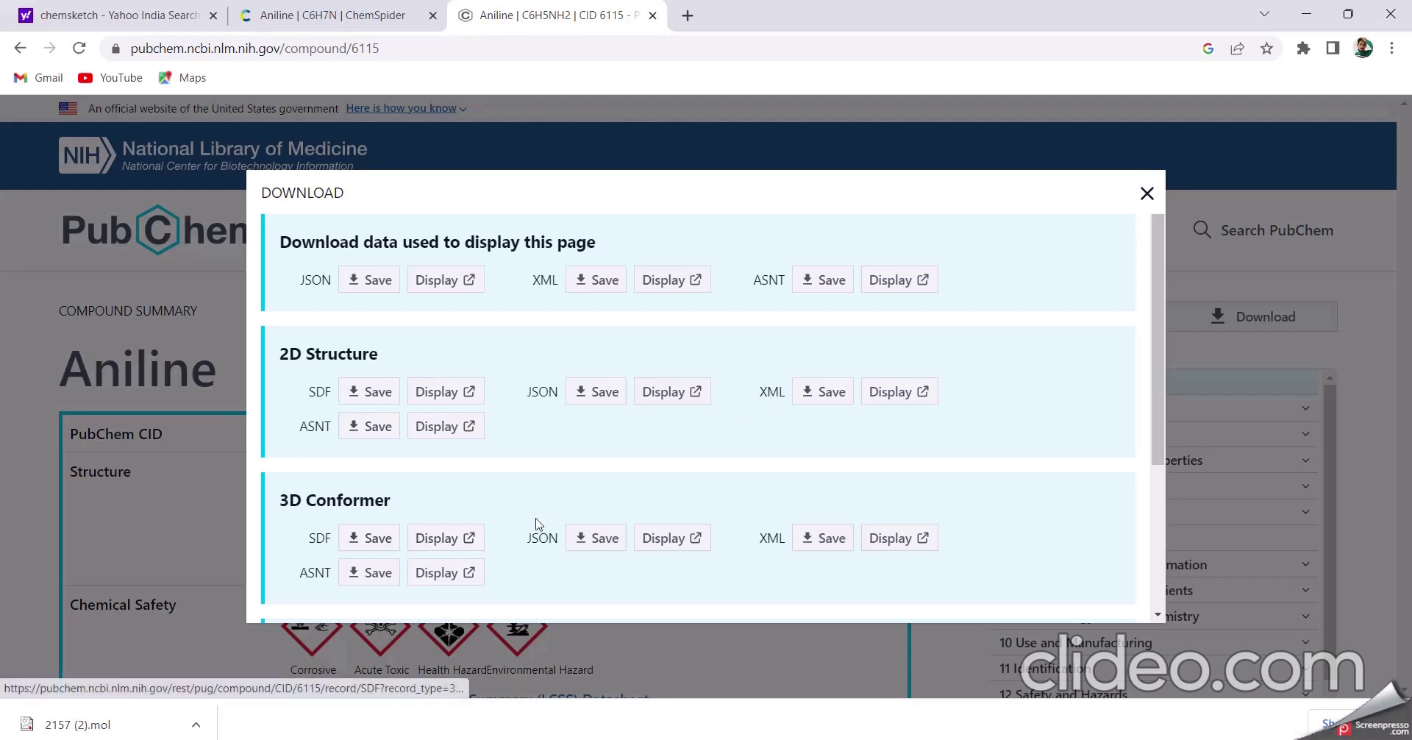
{"action": "left_click", "coordinate": [383, 394]}
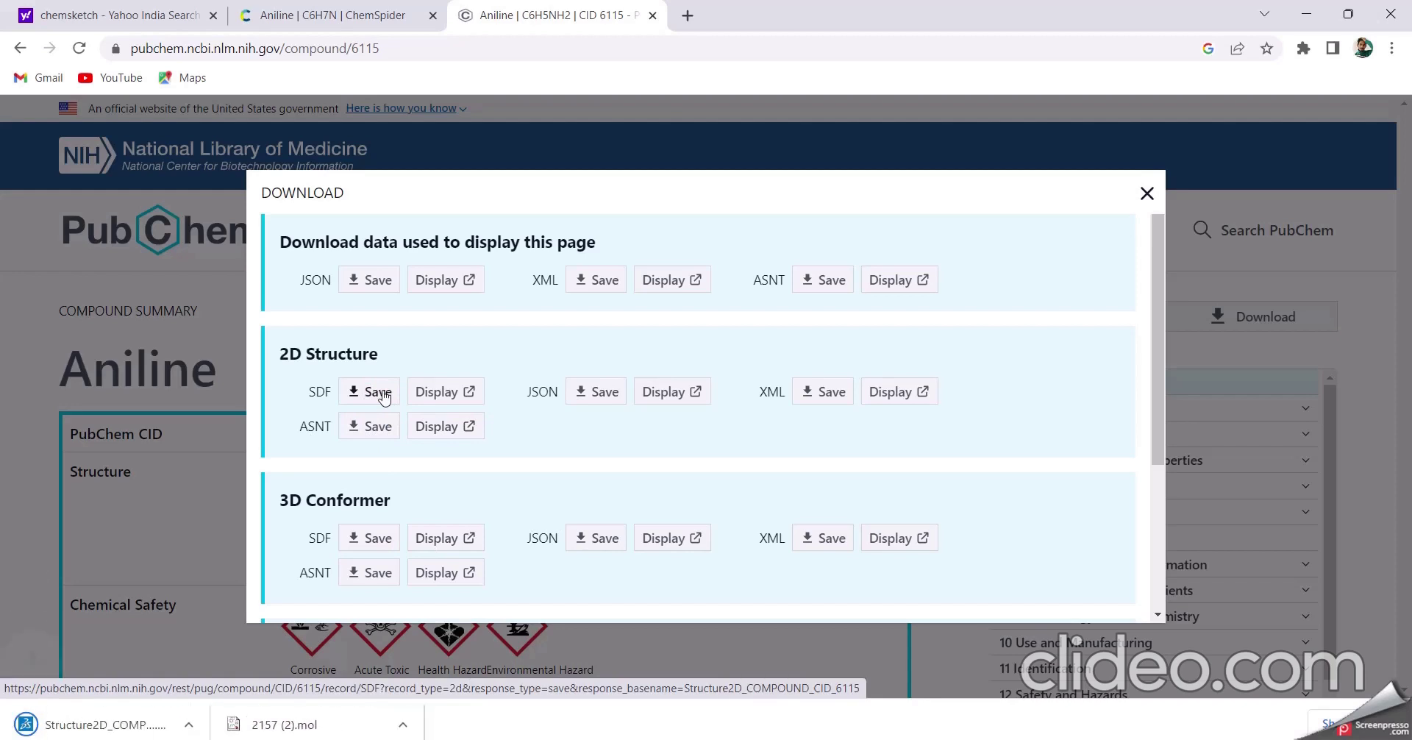
{"action": "left_click", "coordinate": [1147, 193]}
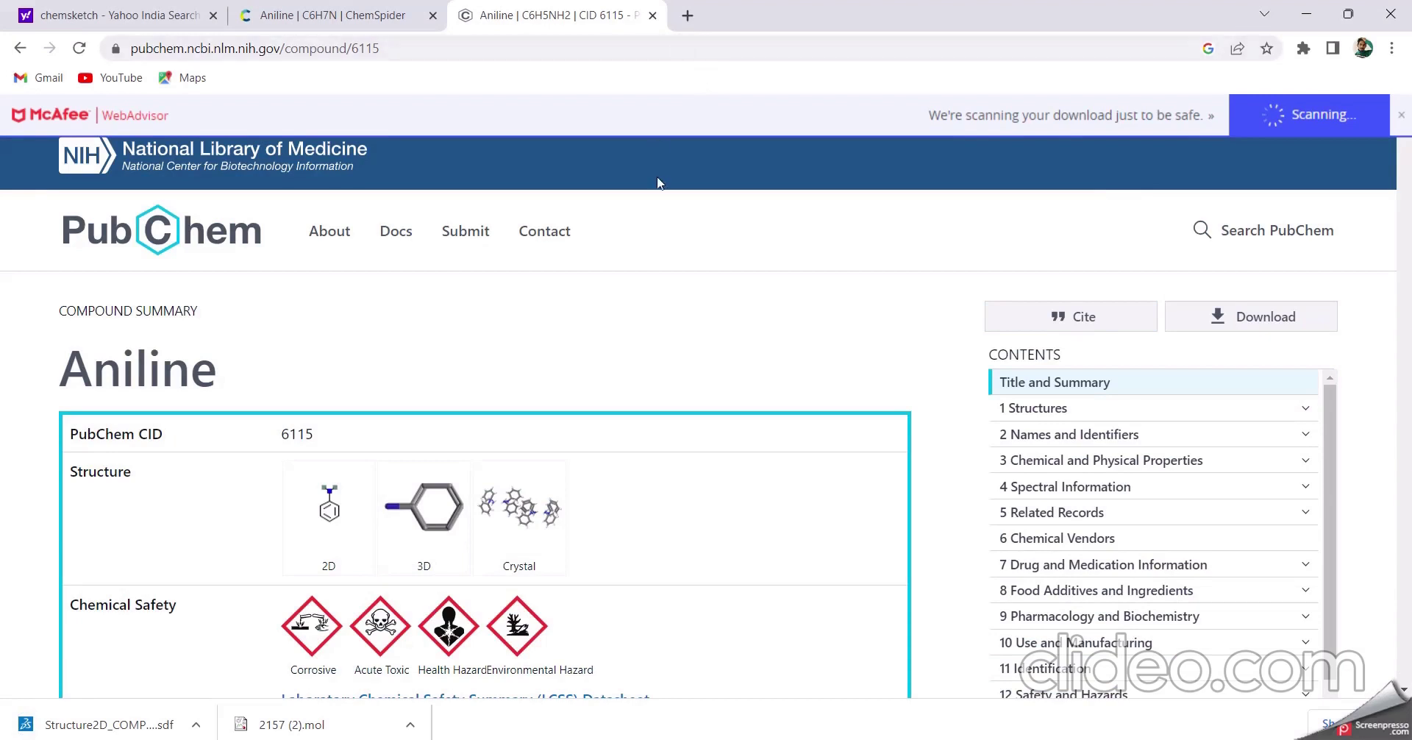
Look through aniline's compound summary, including chemical safety, molecular formula and synonyms, and return to the page start
{"action": "left_click_drag", "start_coordinate": [1405, 144], "coordinate": [1407, 156]}
{"action": "left_click", "coordinate": [1406, 156]}
{"action": "left_click", "coordinate": [1405, 107]}
{"action": "left_click", "coordinate": [1405, 108]}
{"action": "left_click", "coordinate": [1405, 103]}
{"action": "left_click", "coordinate": [1405, 106]}
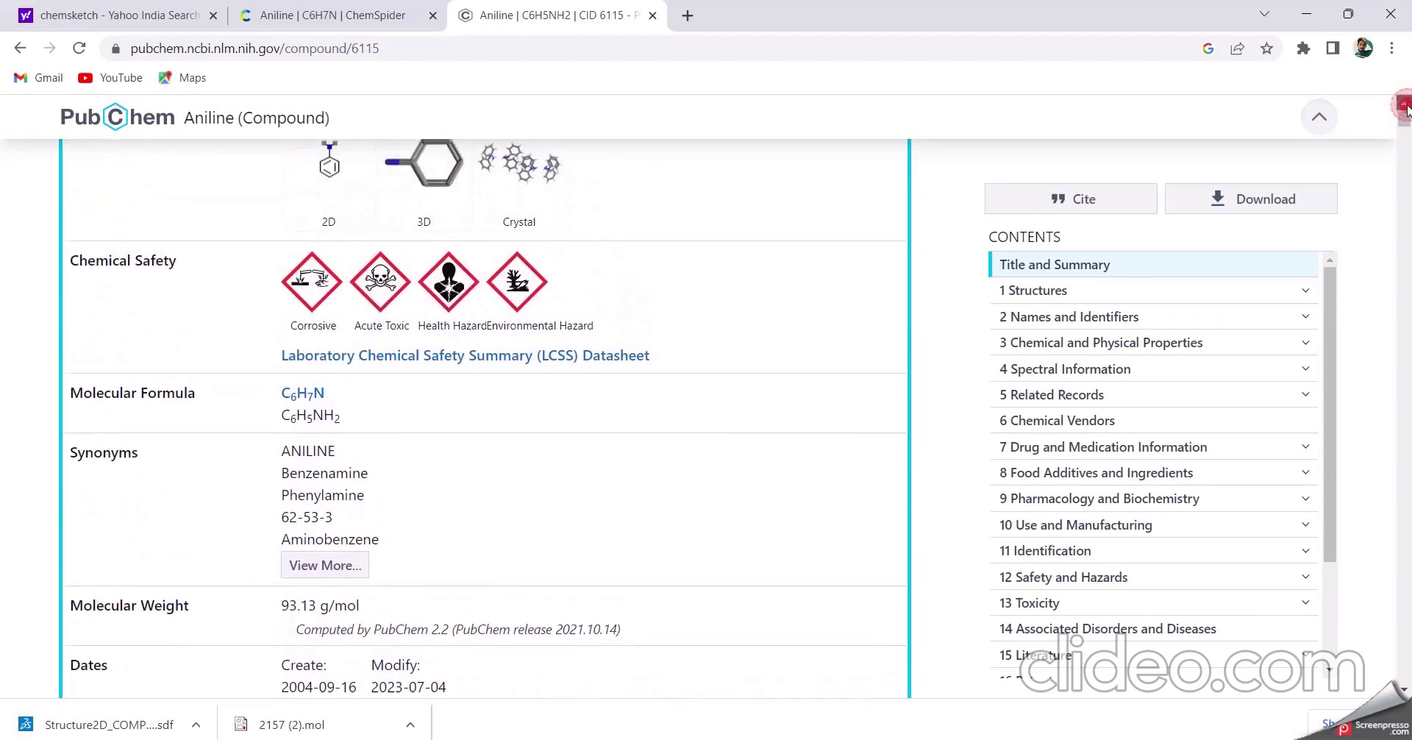
{"action": "left_click", "coordinate": [1405, 105]}
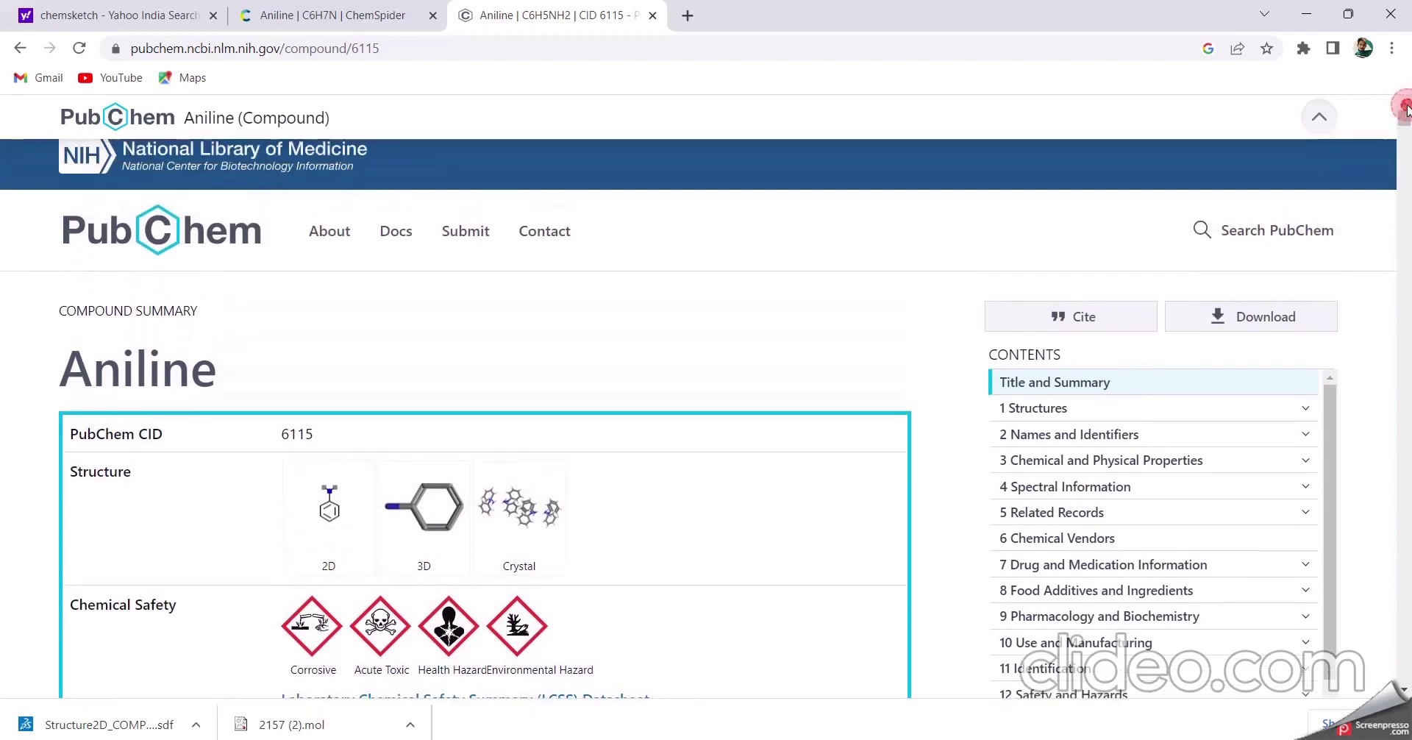
{"action": "left_click", "coordinate": [1405, 106]}
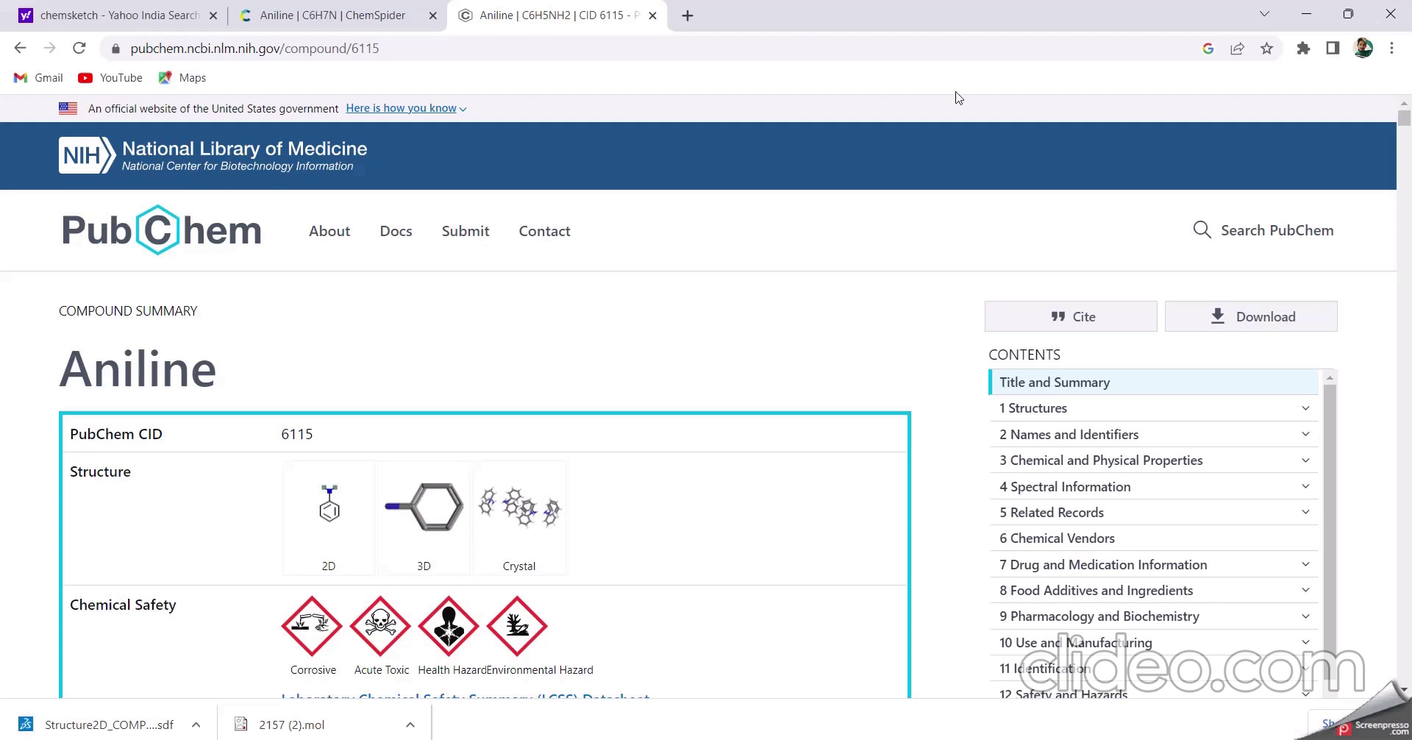
Open the SwissADME website through a Google search for "swisadme" in a new tab, and place a benzene ring in its structure editor
{"action": "left_click", "coordinate": [688, 16]}
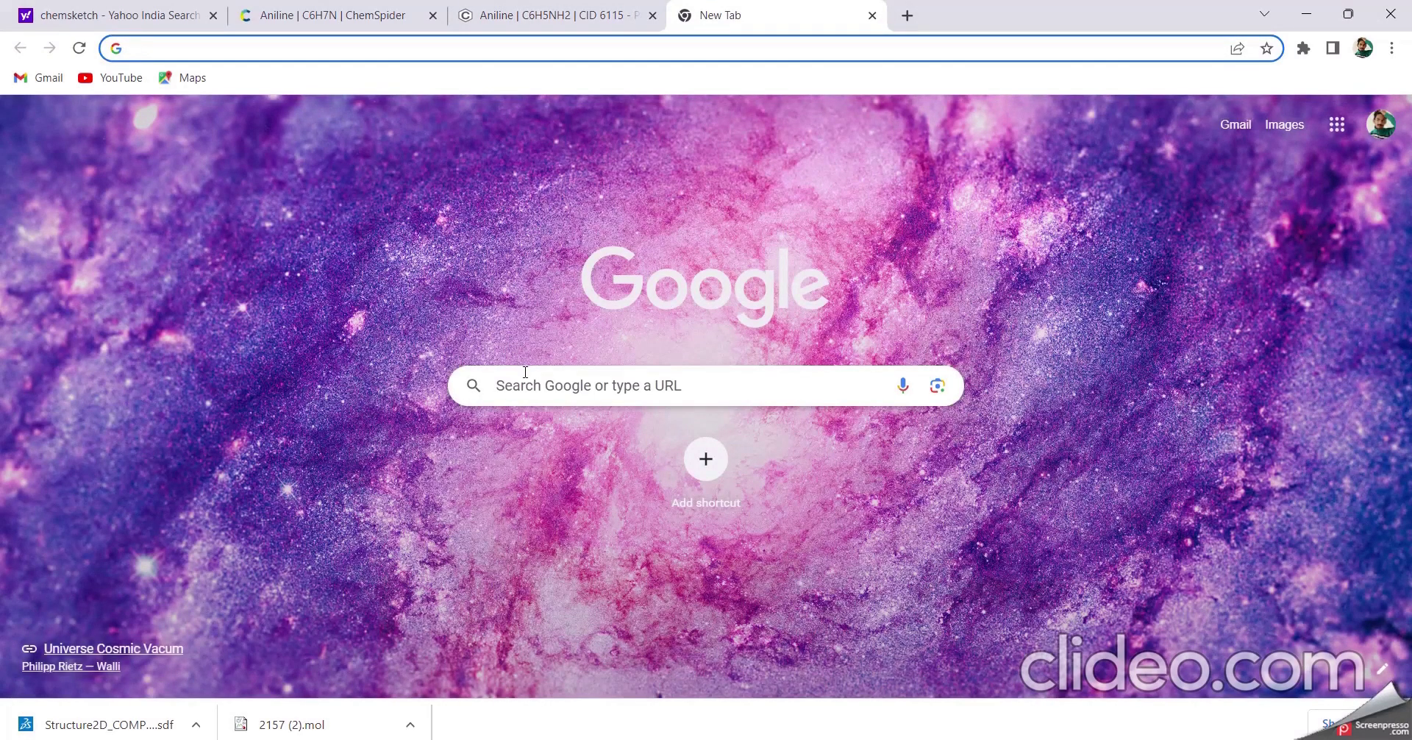
{"action": "left_click", "coordinate": [526, 373]}
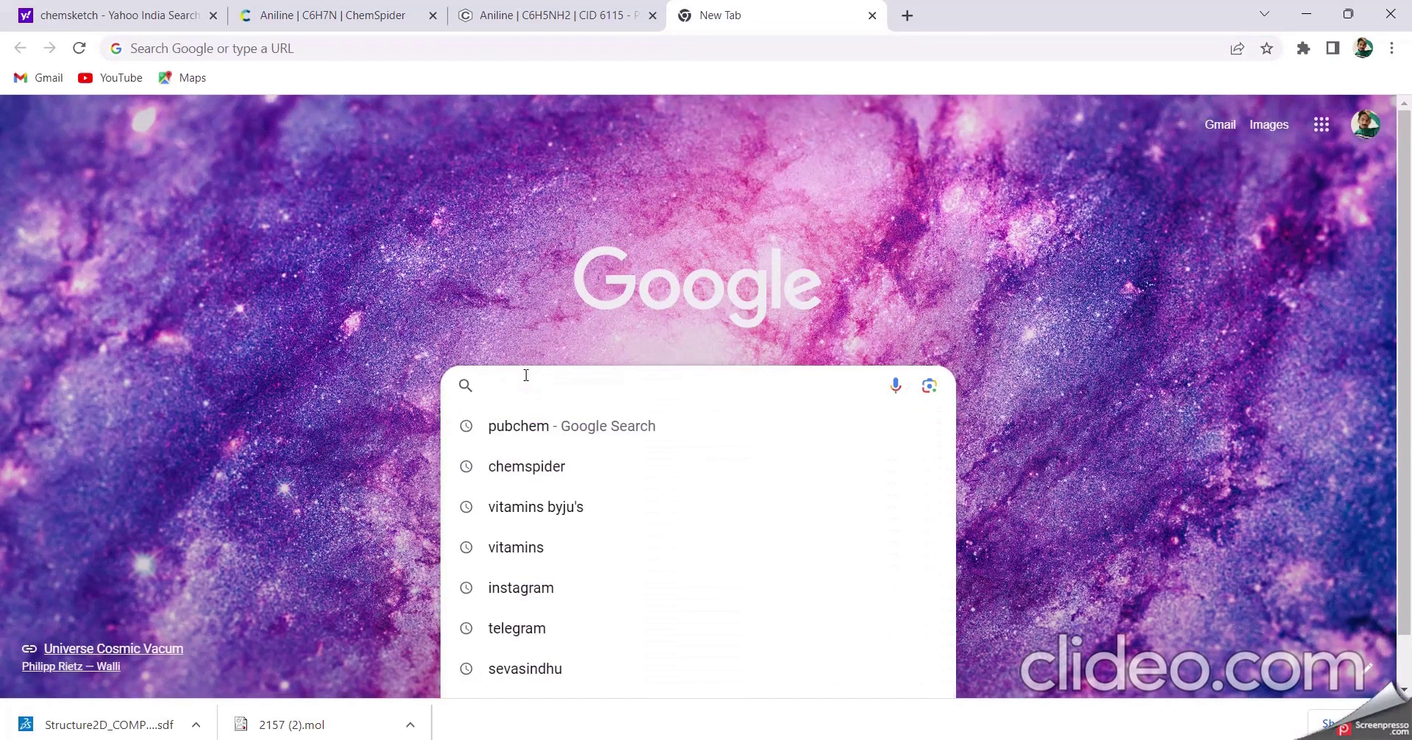
{"action": "type", "text": "swiss"}
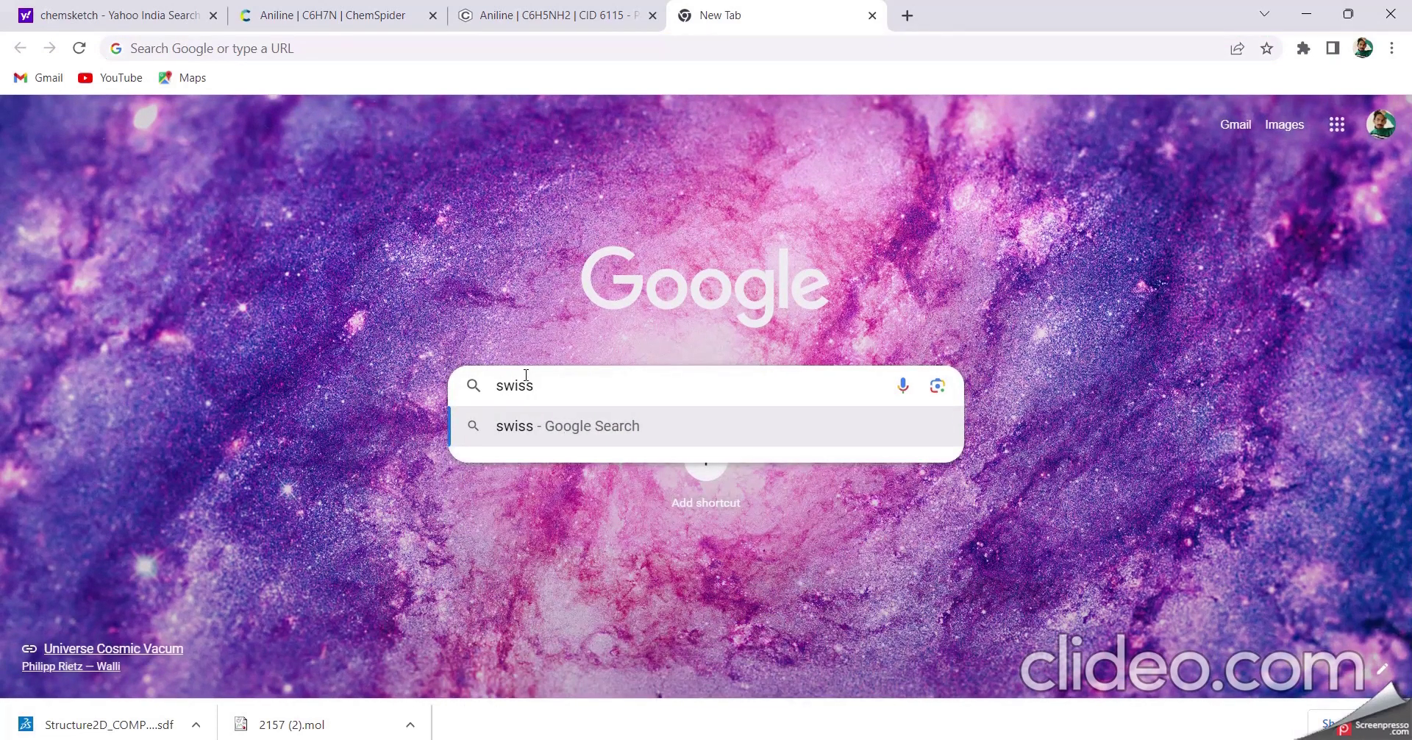
{"action": "key", "text": "BackSpace"}
{"action": "type", "text": "adme"}
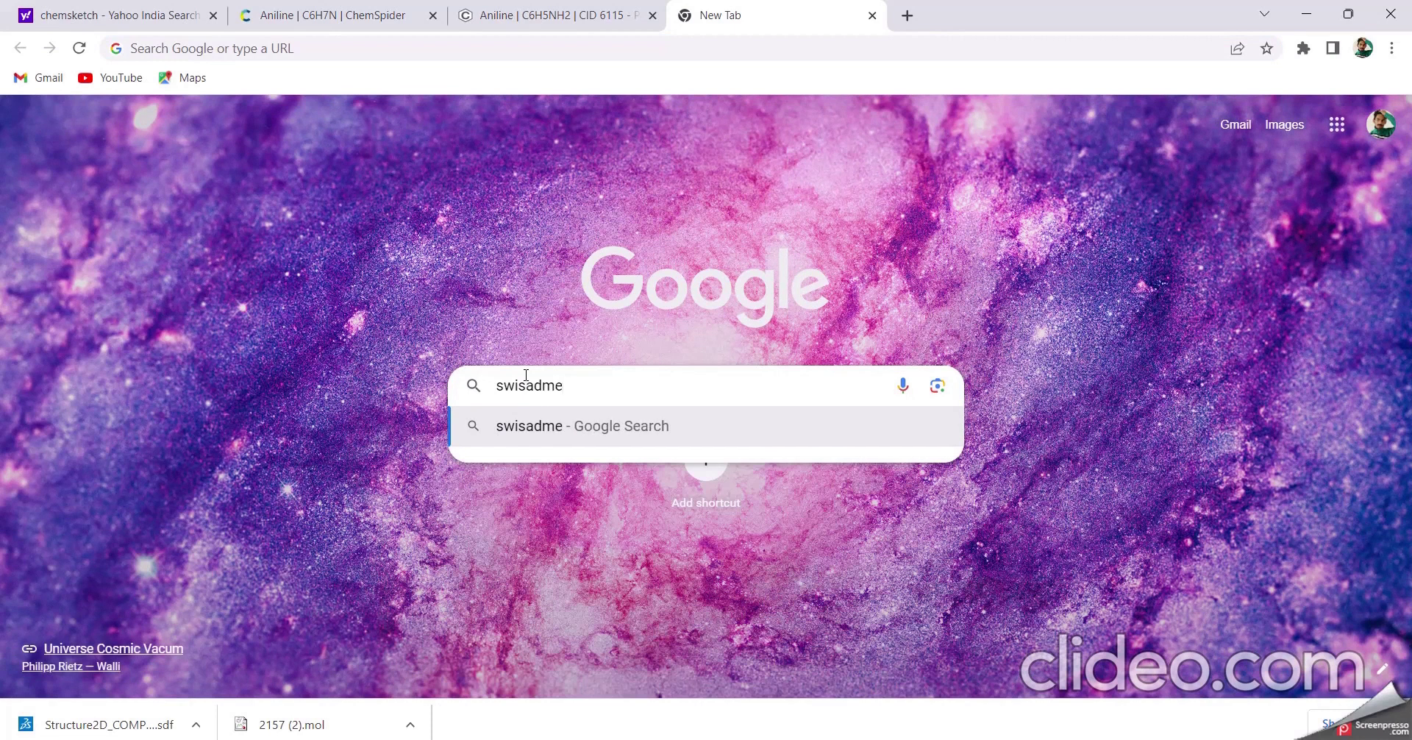
{"action": "key", "text": "Return"}
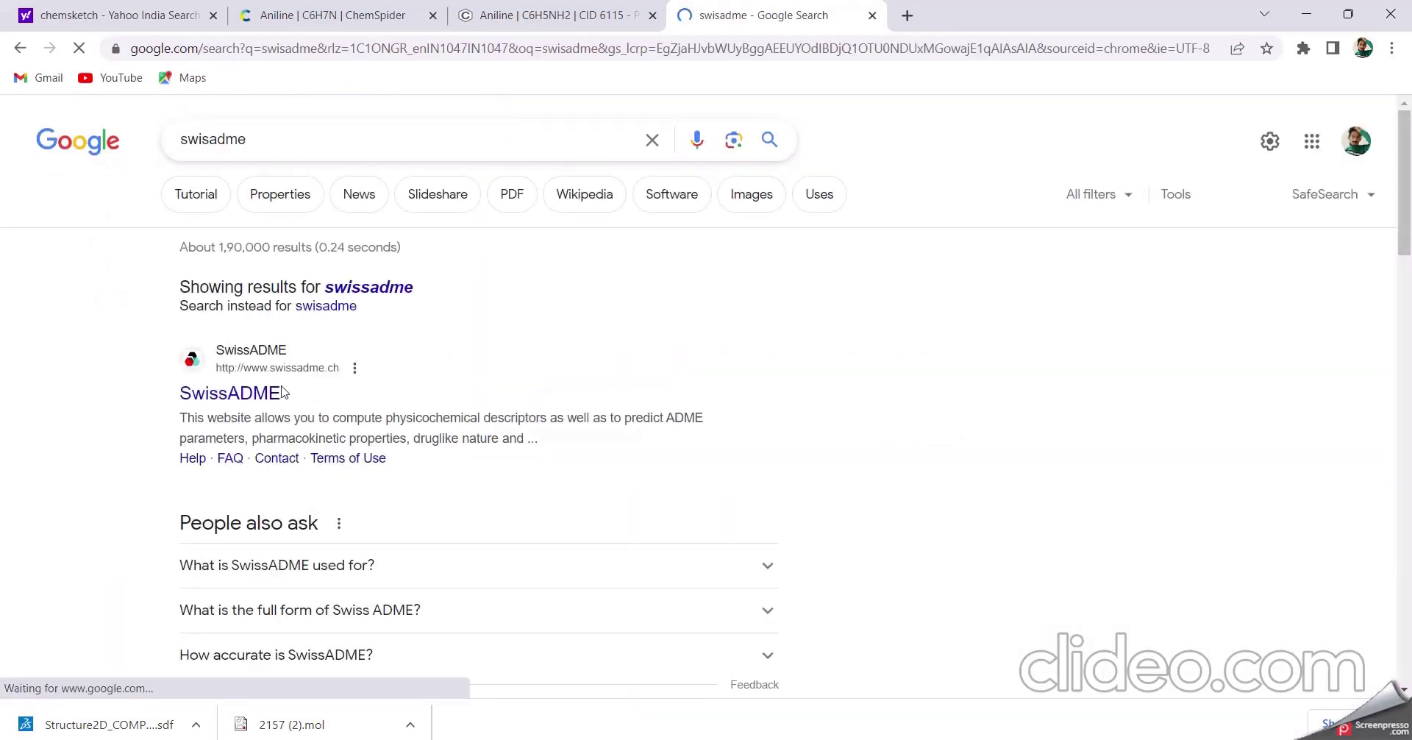
{"action": "left_click", "coordinate": [257, 396]}
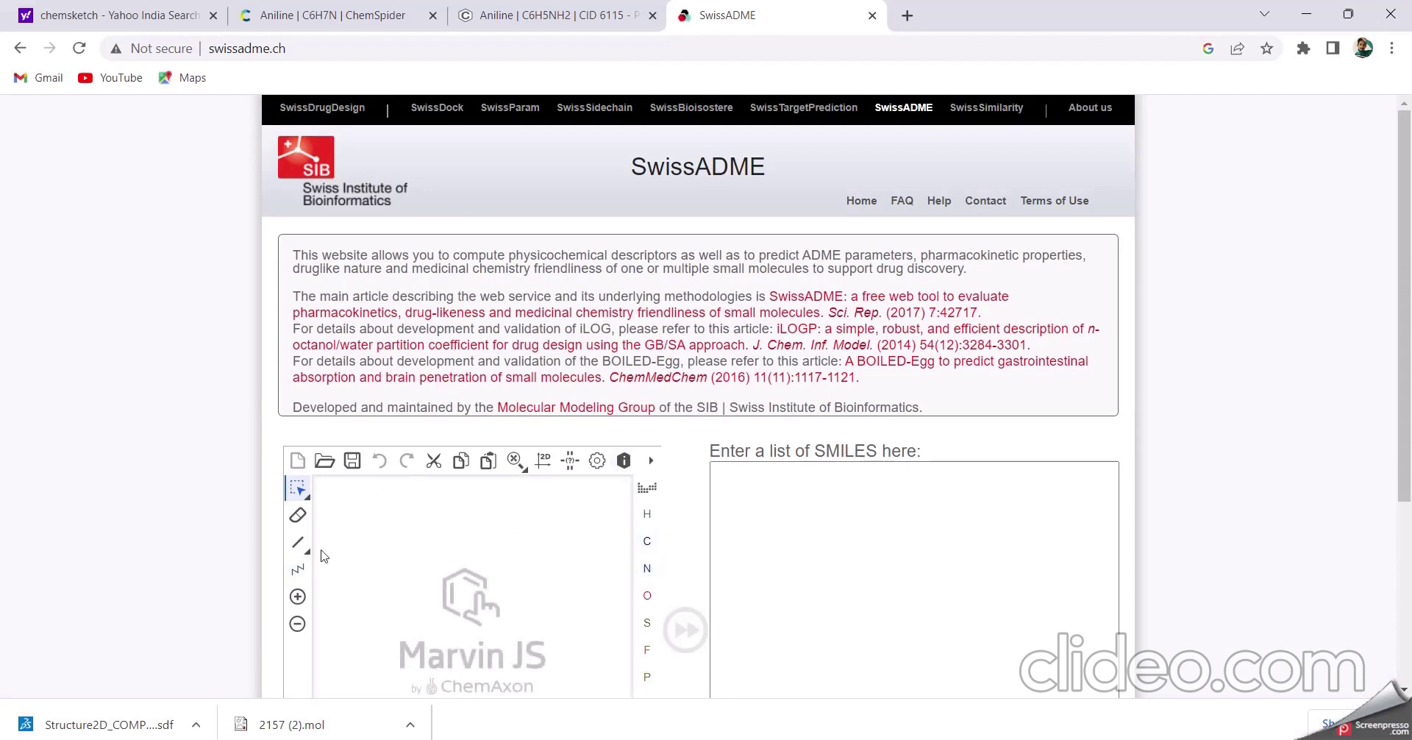
{"action": "scroll", "coordinate": [462, 479], "scroll_direction": "down", "scroll_amount": 3}
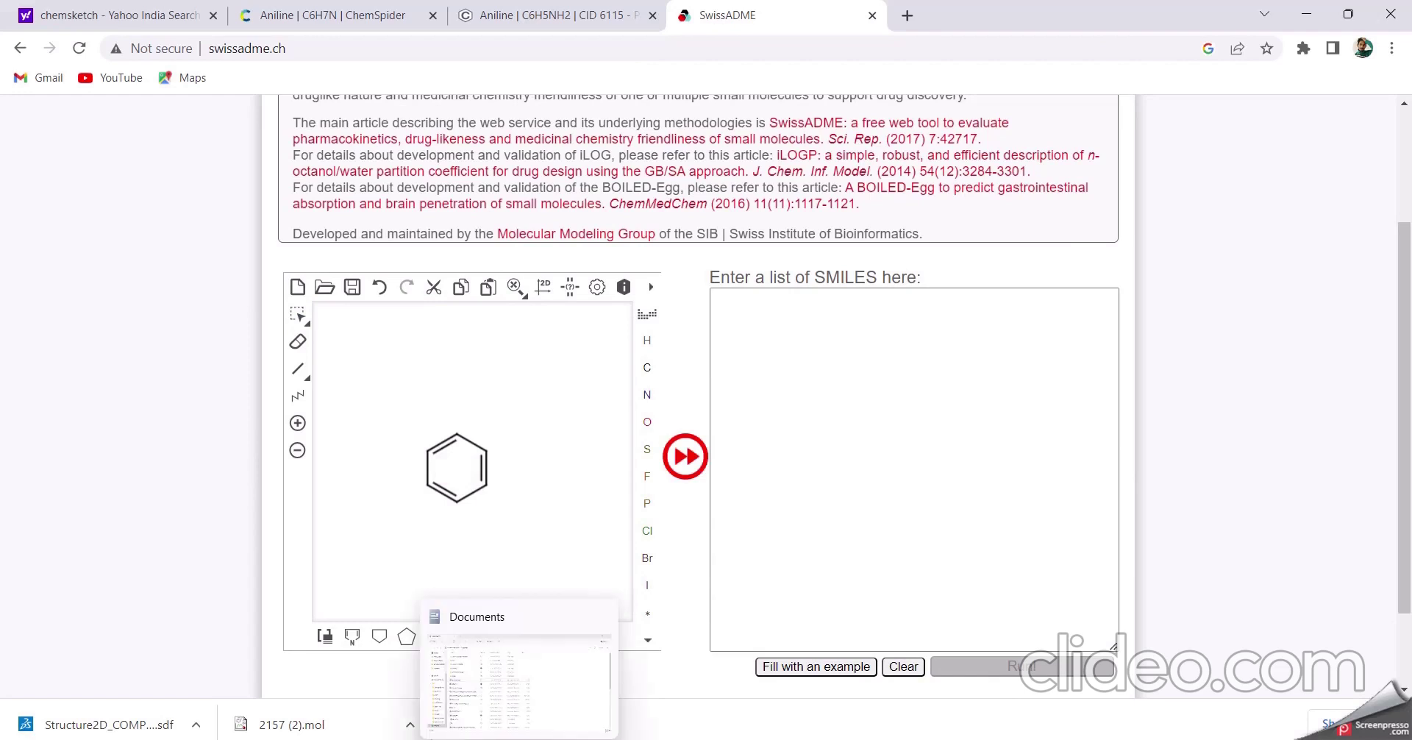
Copy the aniline structure in ChemSketch and try to paste it into the SwissADME structure editor in the browser
{"action": "left_click", "coordinate": [537, 669]}
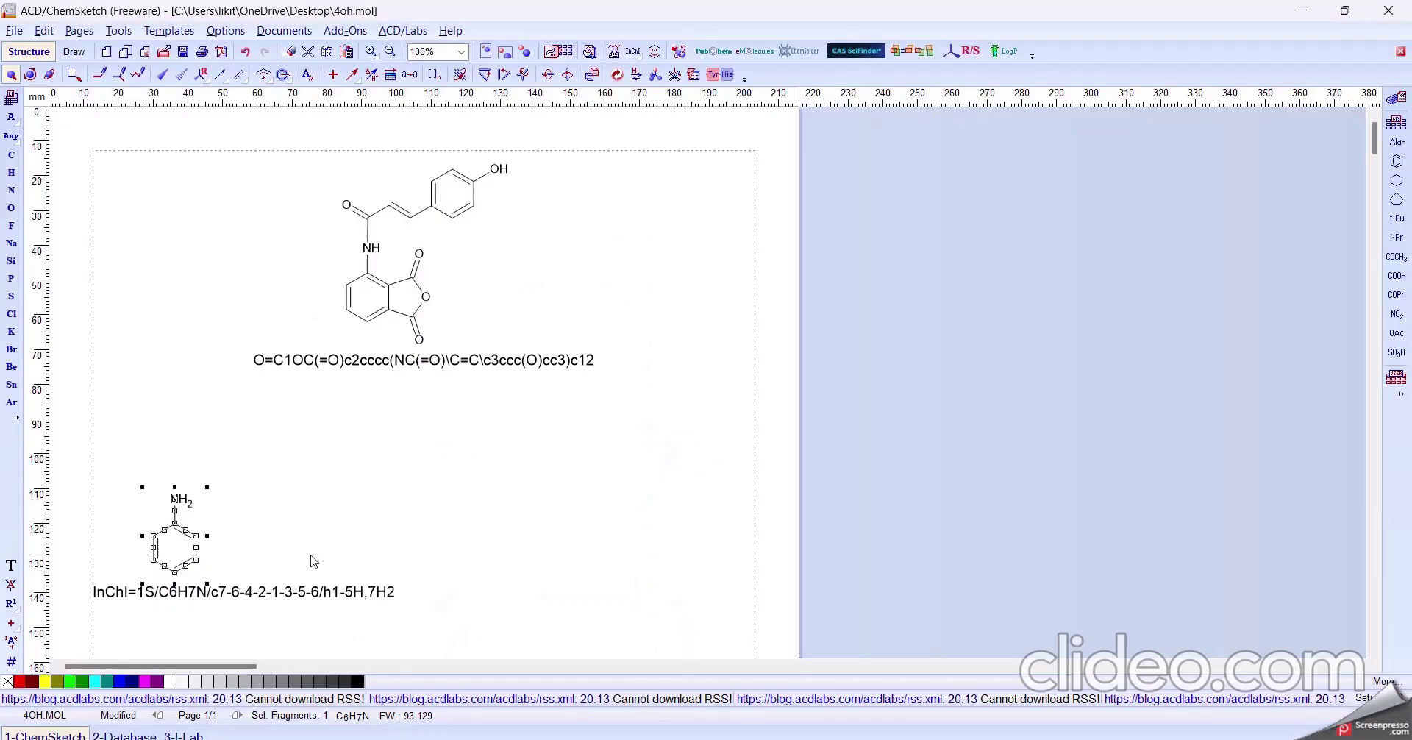
{"action": "right_click", "coordinate": [196, 536]}
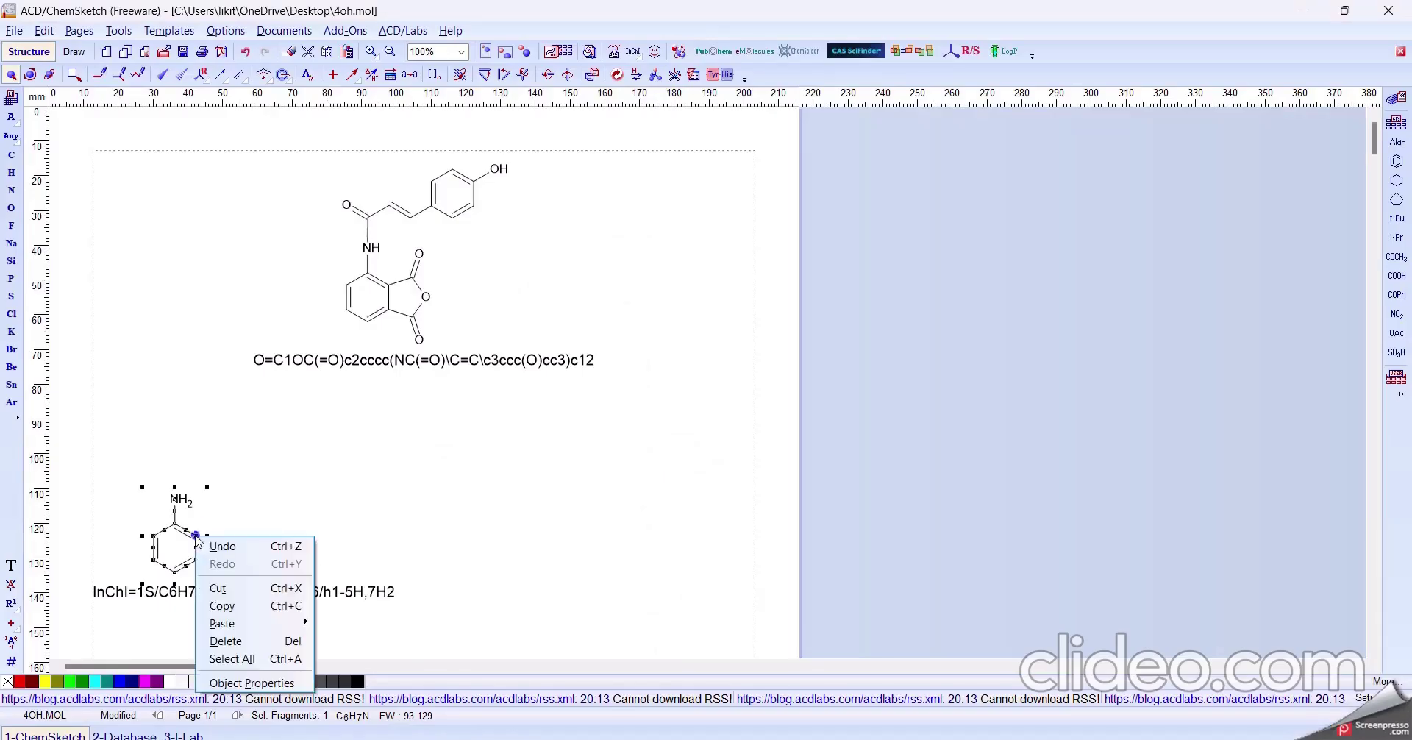
{"action": "left_click", "coordinate": [250, 605]}
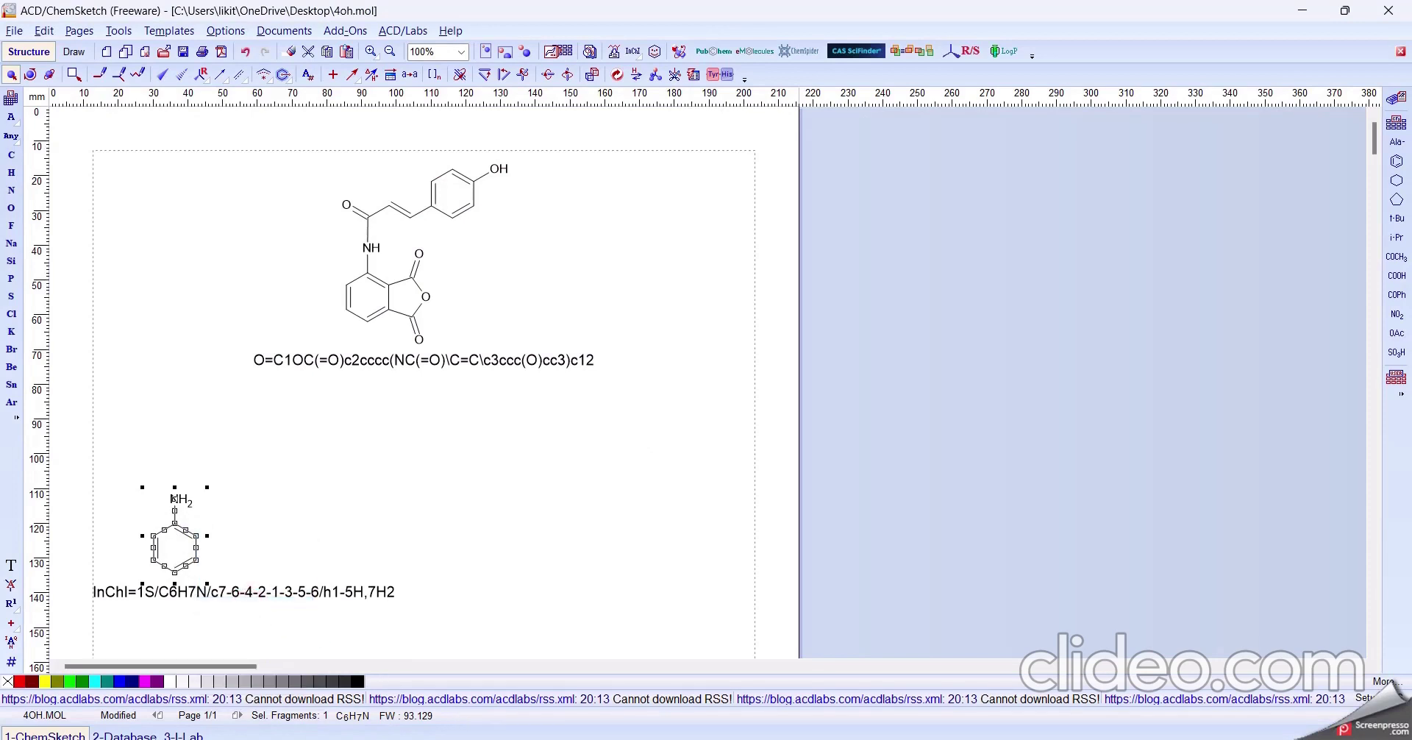
{"action": "key", "text": "alt+Tab"}
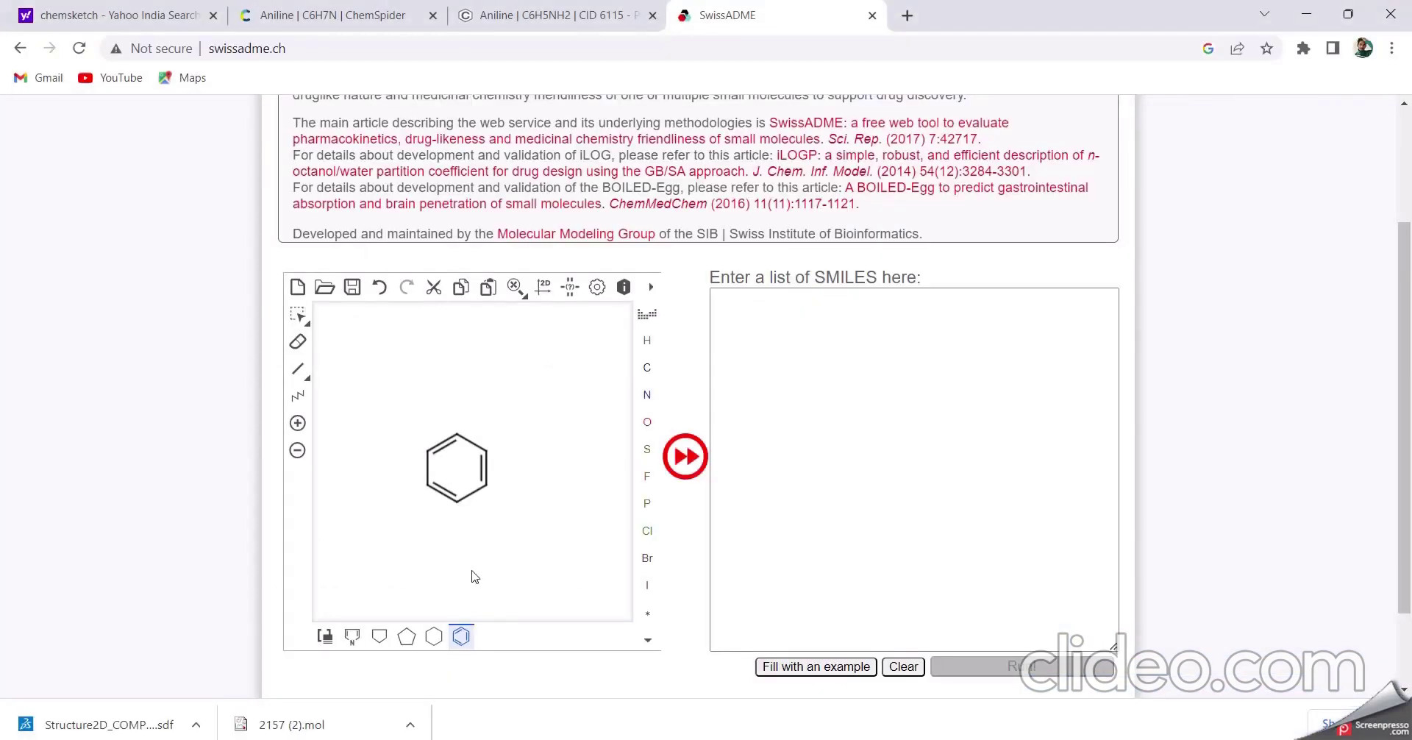
{"action": "right_click", "coordinate": [484, 410]}
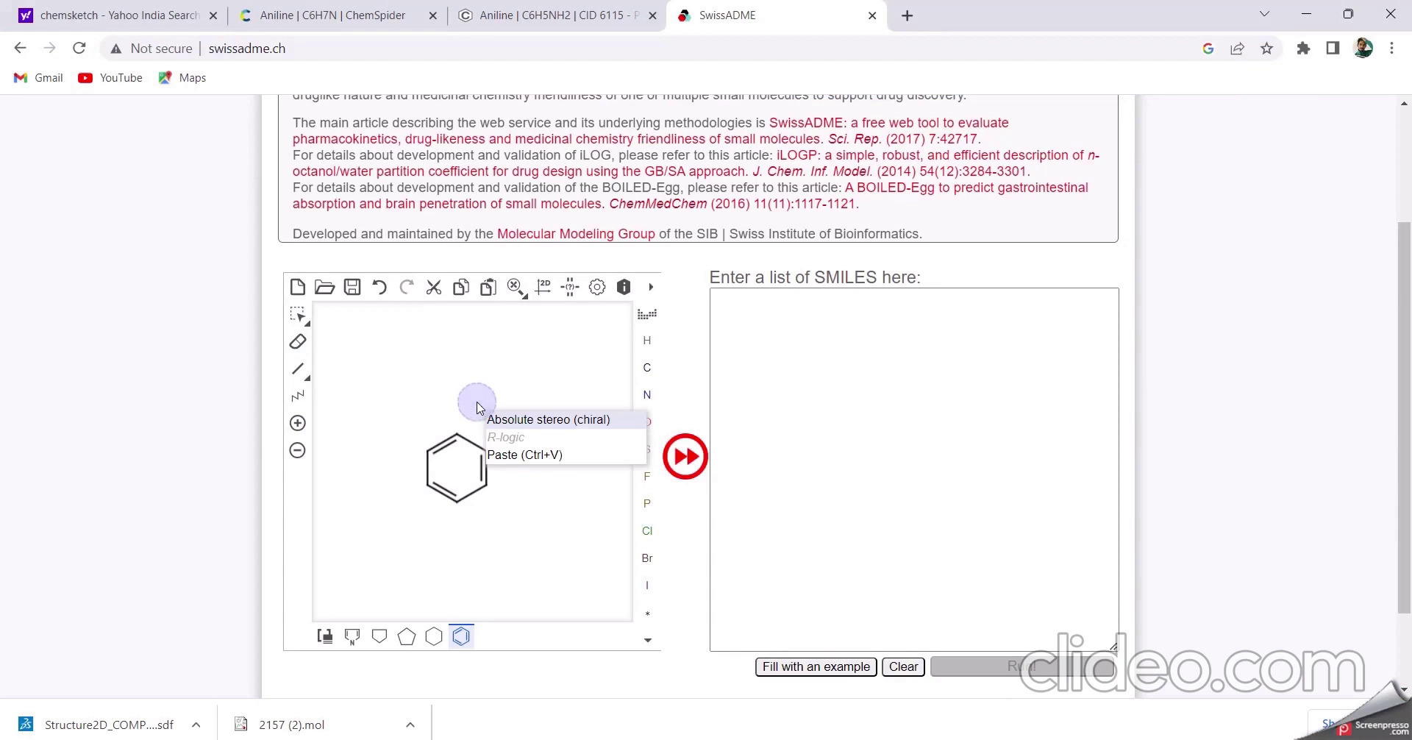
{"action": "left_click", "coordinate": [560, 456]}
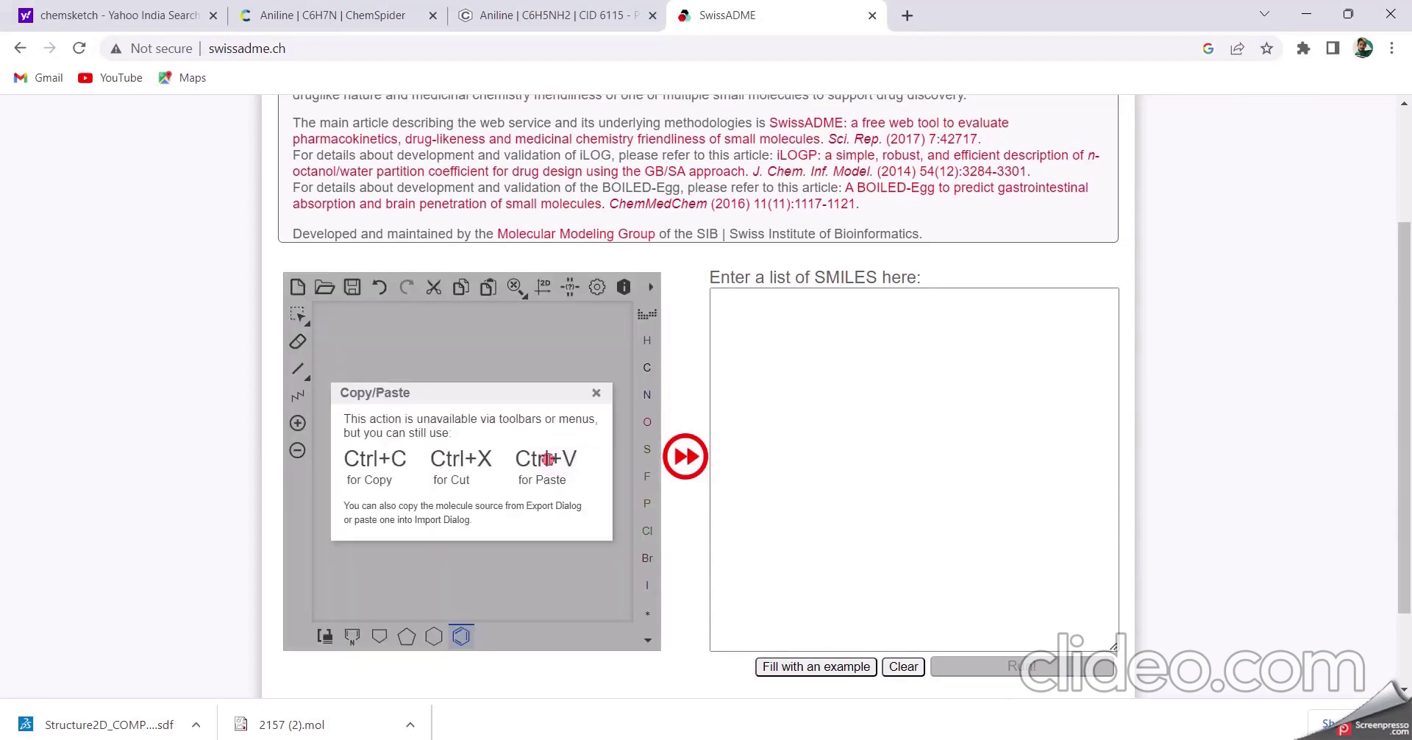
{"action": "left_click", "coordinate": [597, 394]}
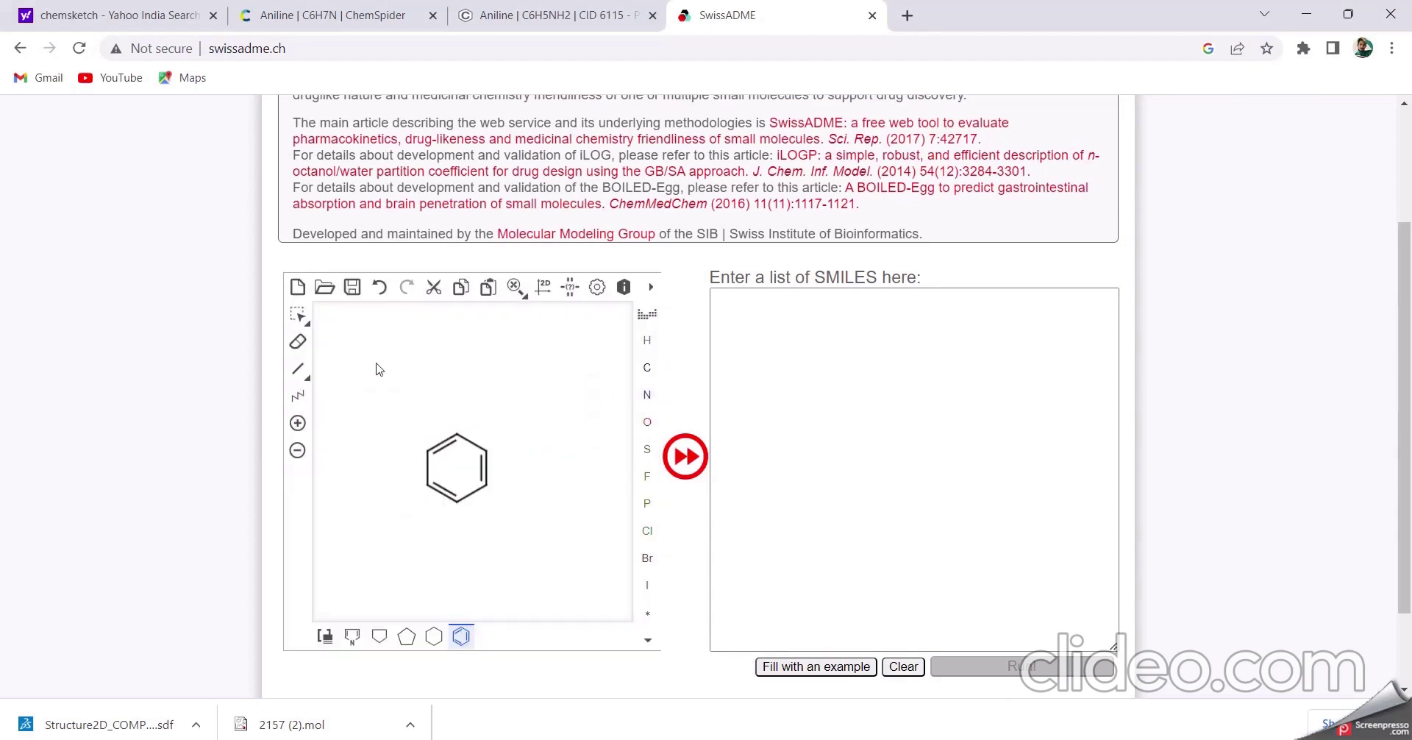
Attach a carbon to the upper atom of the benzene ring and change it to nitrogen to make aniline
{"action": "left_click", "coordinate": [638, 379]}
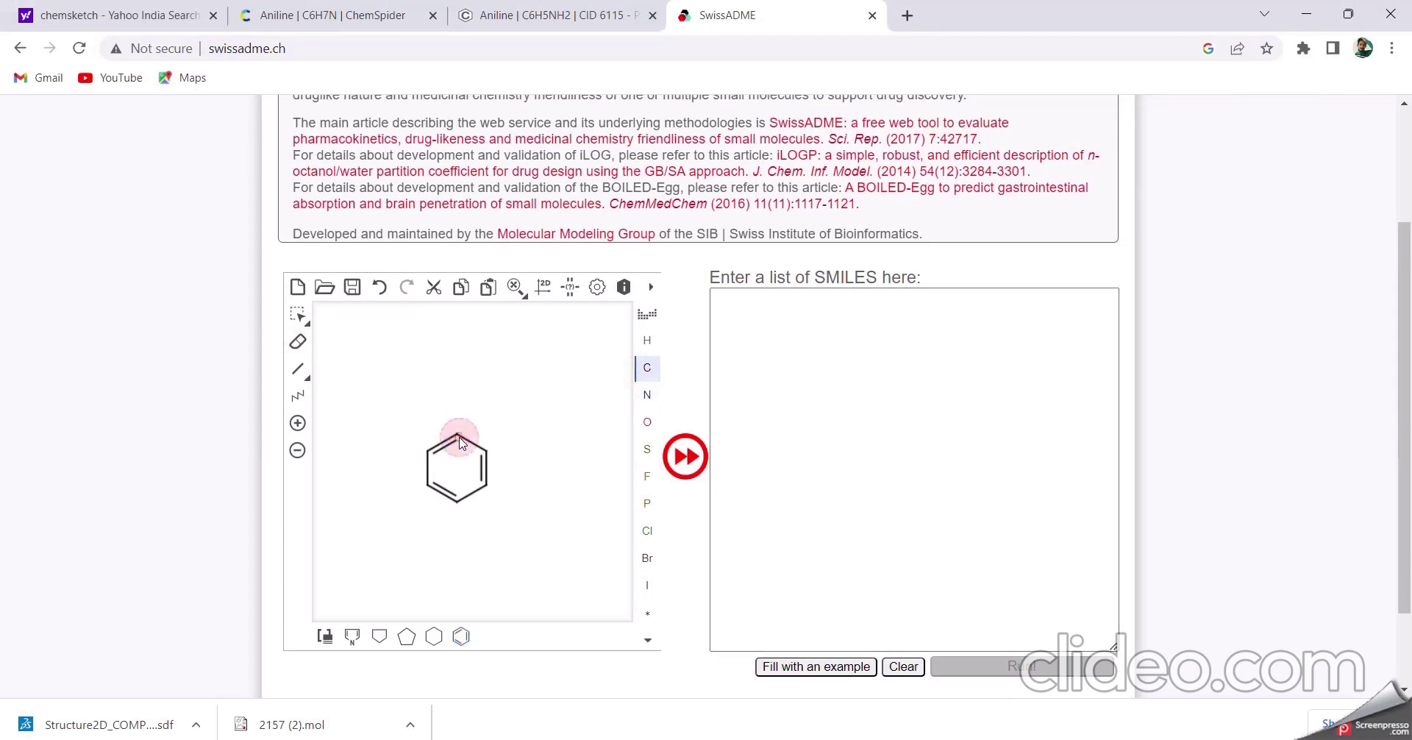
{"action": "left_click_drag", "start_coordinate": [456, 436], "coordinate": [458, 406]}
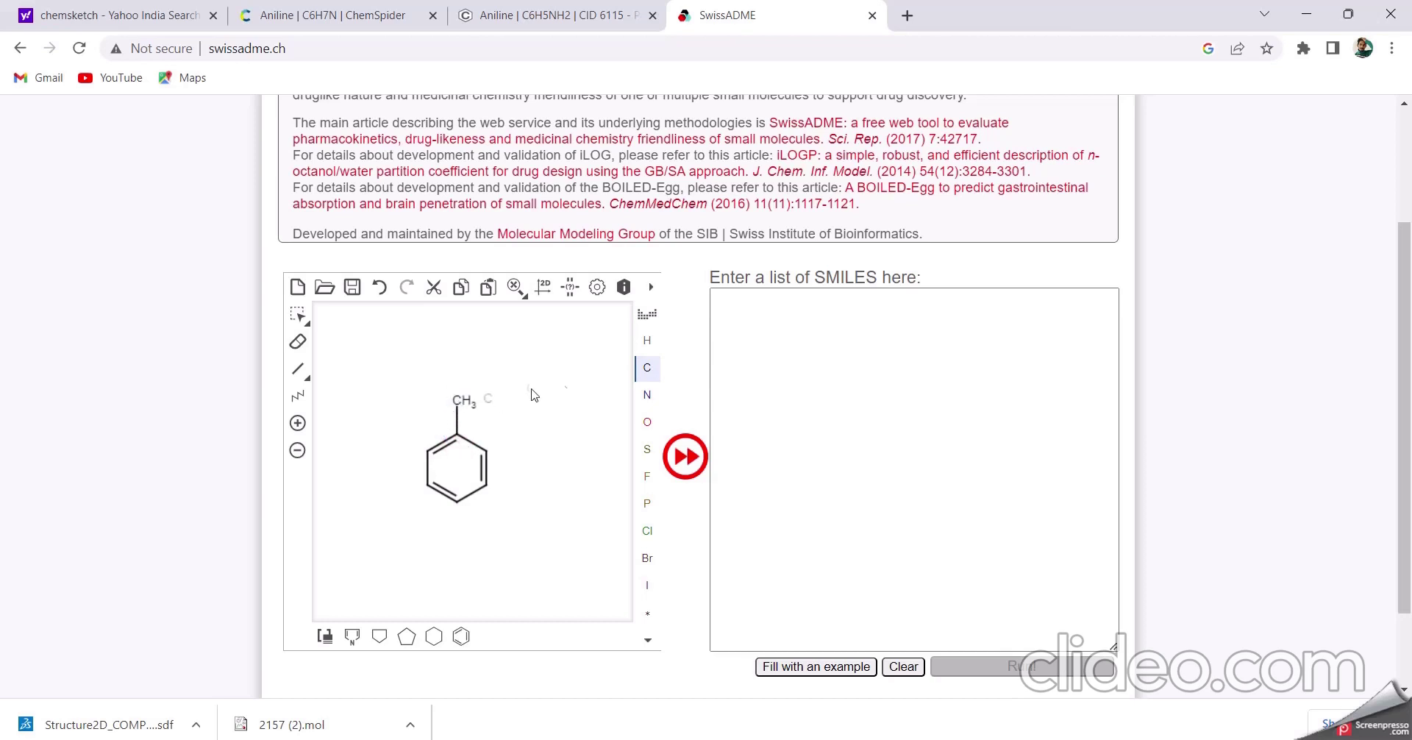
{"action": "left_click", "coordinate": [657, 402]}
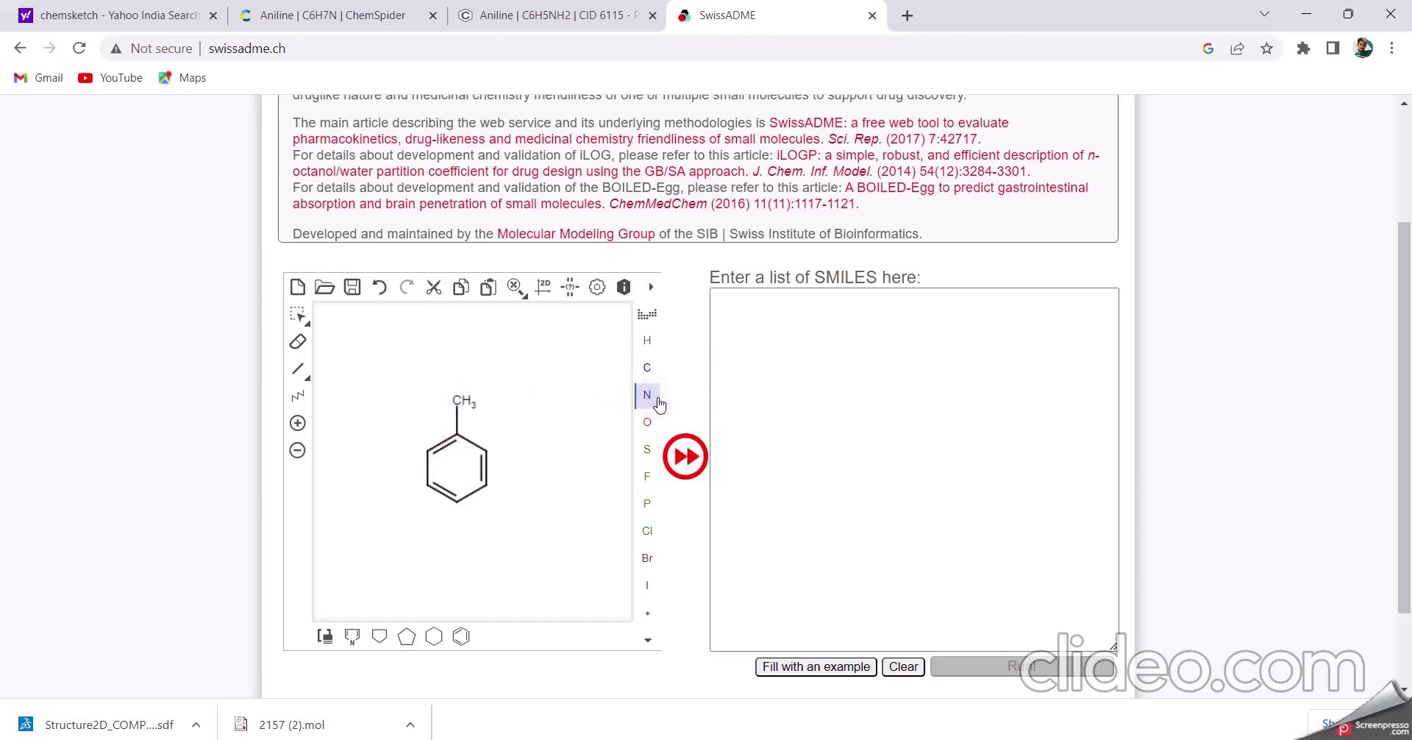
{"action": "left_click", "coordinate": [457, 401]}
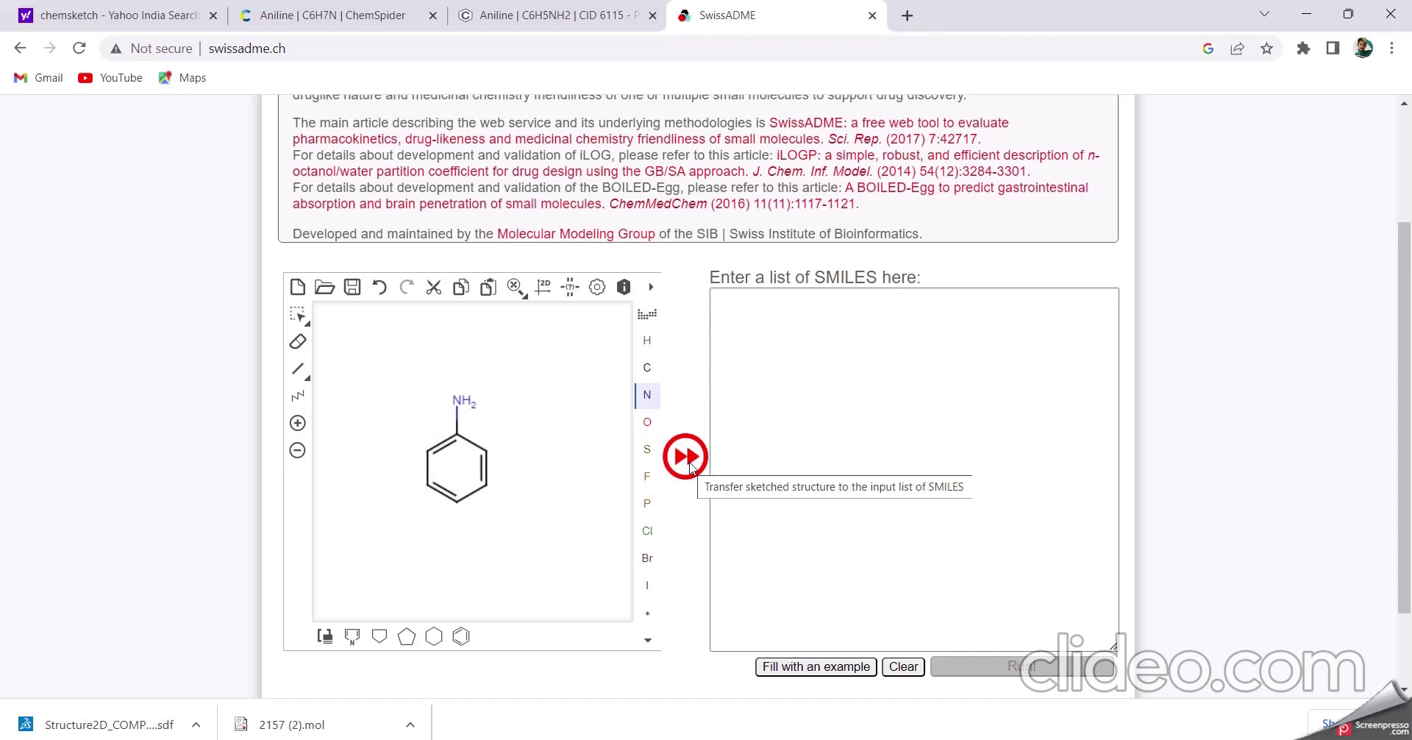
Transfer the sketched aniline to the SMILES list, run the SwissADME calculation and bring up its results
{"action": "left_click", "coordinate": [689, 462]}
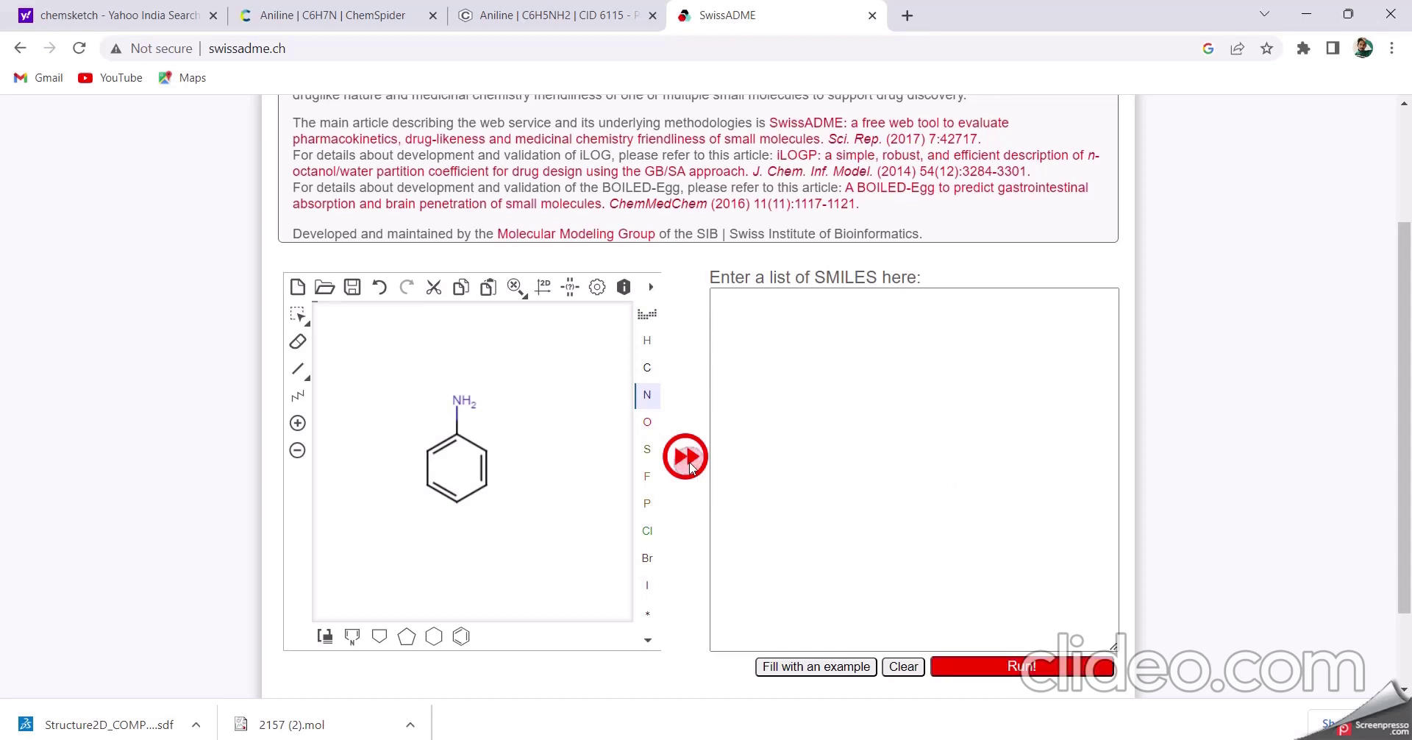
{"action": "left_click", "coordinate": [1016, 672]}
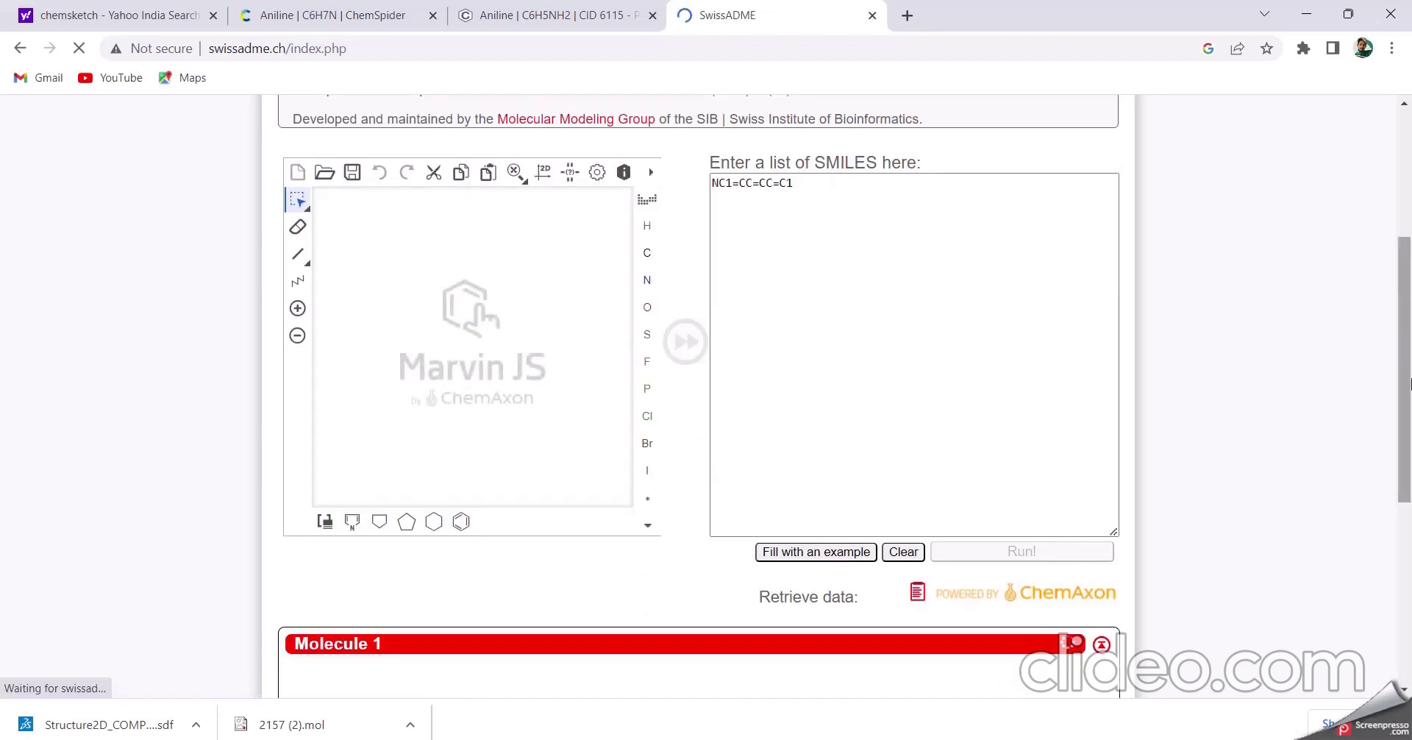
{"action": "mouse_move", "coordinate": [1406, 357]}
{"action": "left_mouse_down"}
{"action": "mouse_move", "coordinate": [1411, 628]}
{"action": "mouse_move", "coordinate": [1411, 454]}
{"action": "mouse_move", "coordinate": [1411, 480]}
{"action": "left_mouse_up"}
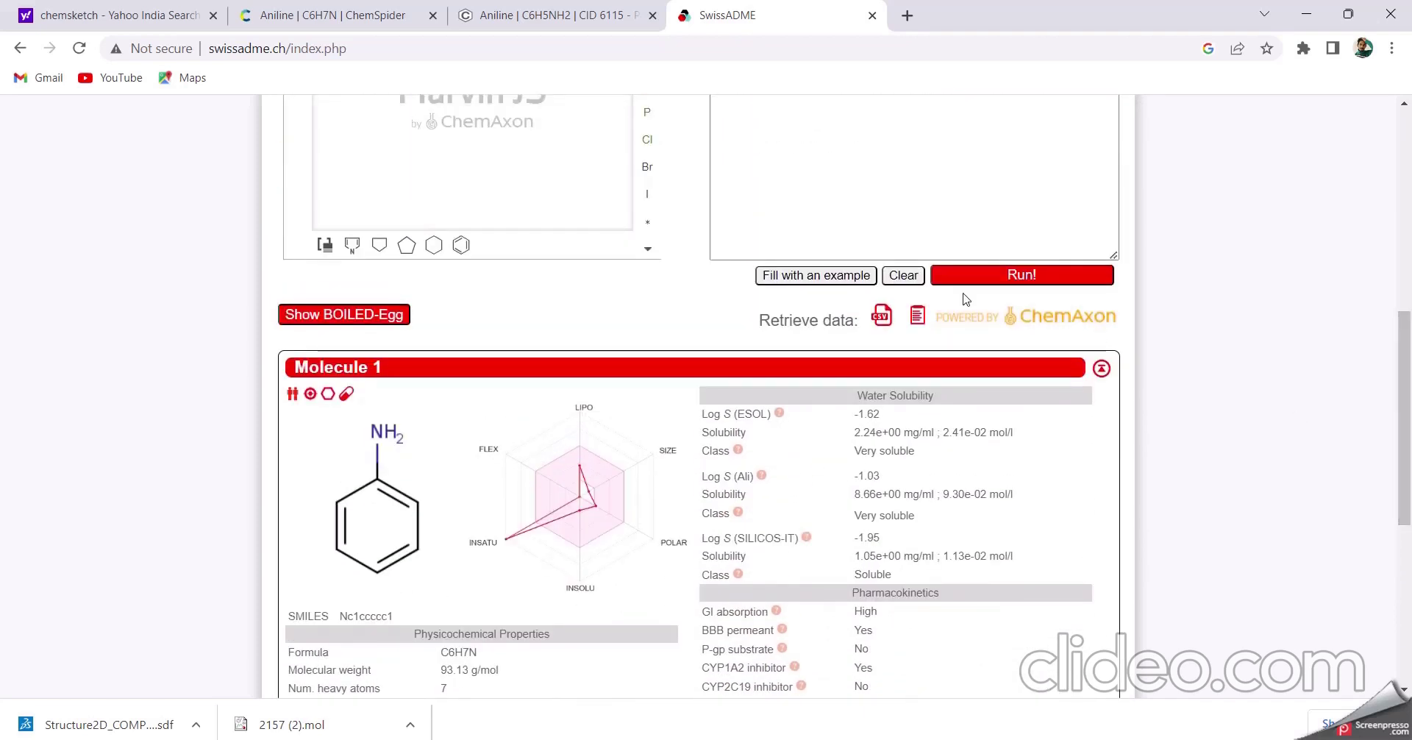
Download the SwissADME results for aniline as a CSV file and return to the SMILES list
{"action": "left_click", "coordinate": [882, 316]}
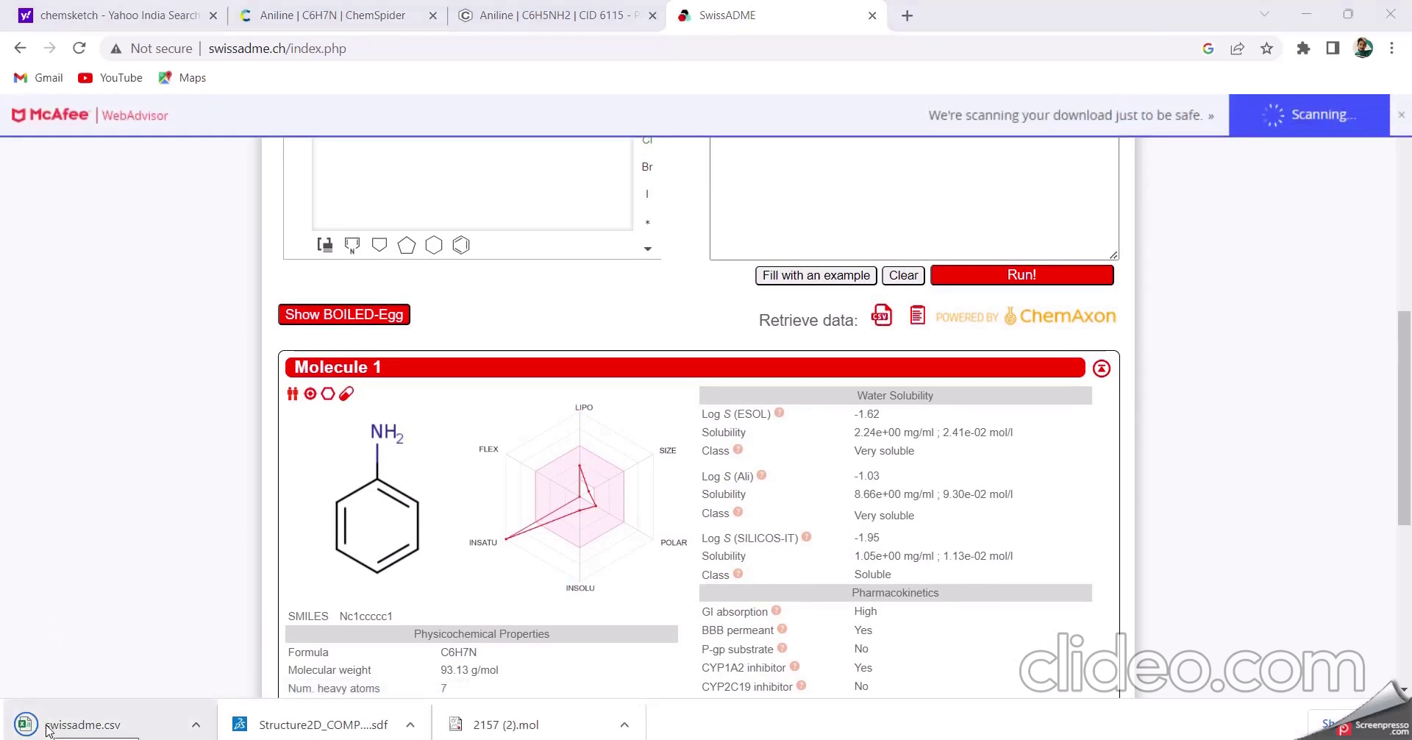
{"action": "left_click", "coordinate": [197, 726]}
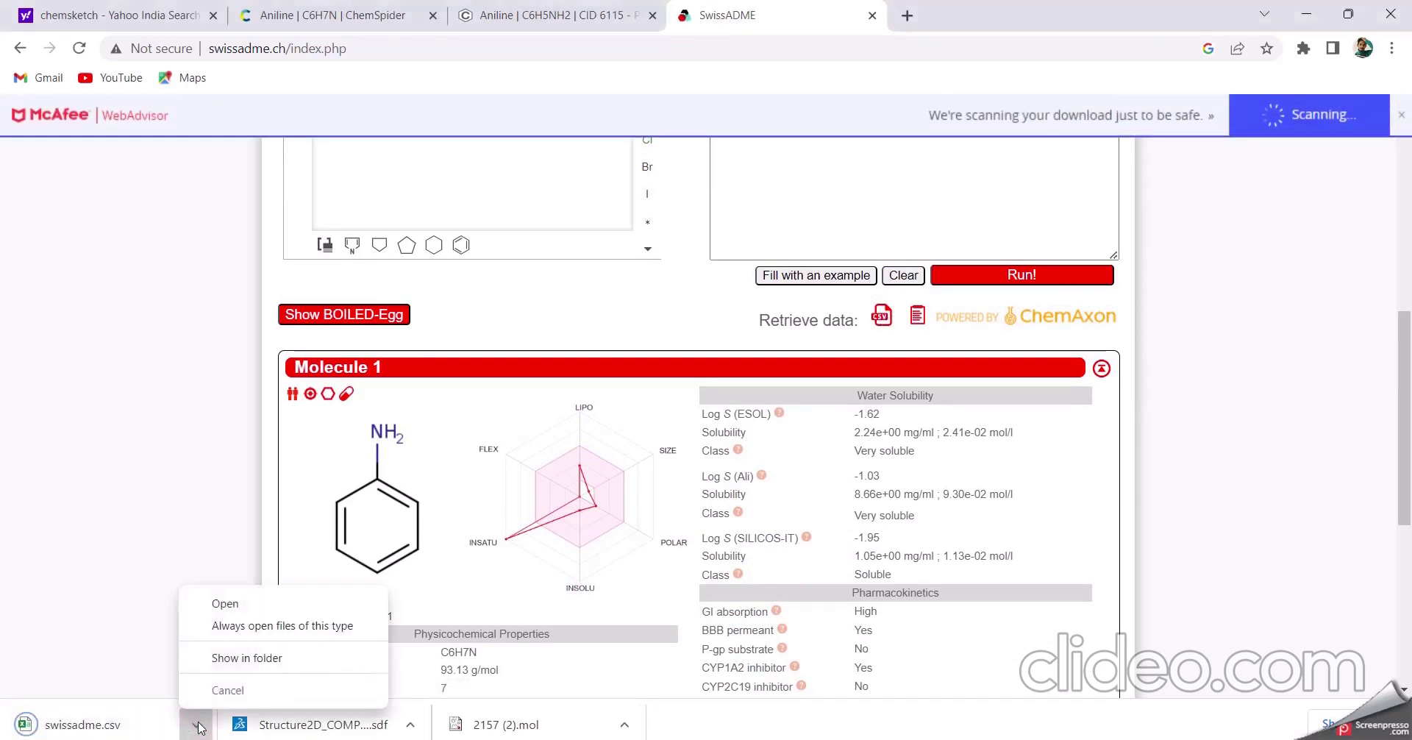
{"action": "left_click", "coordinate": [205, 562]}
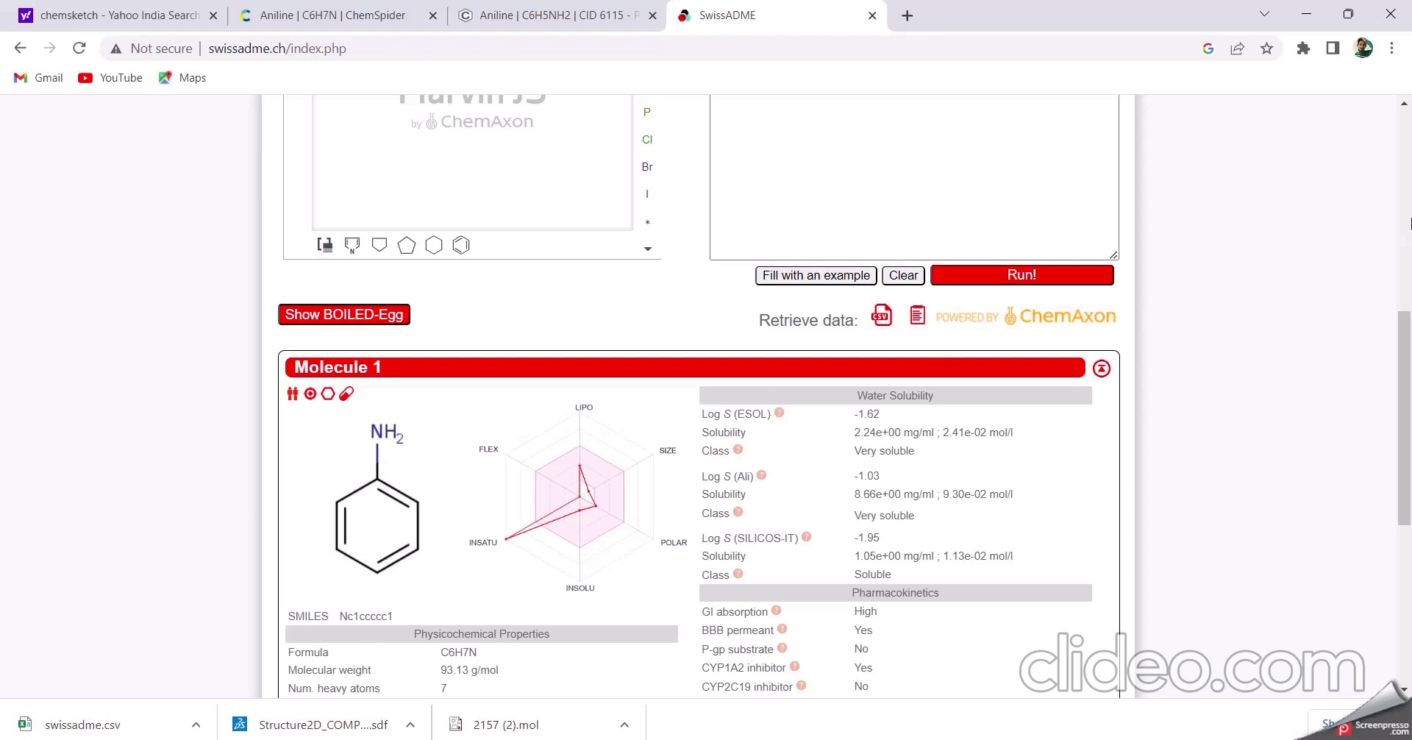
{"action": "scroll", "coordinate": [1408, 223], "scroll_direction": "up", "scroll_amount": 7}
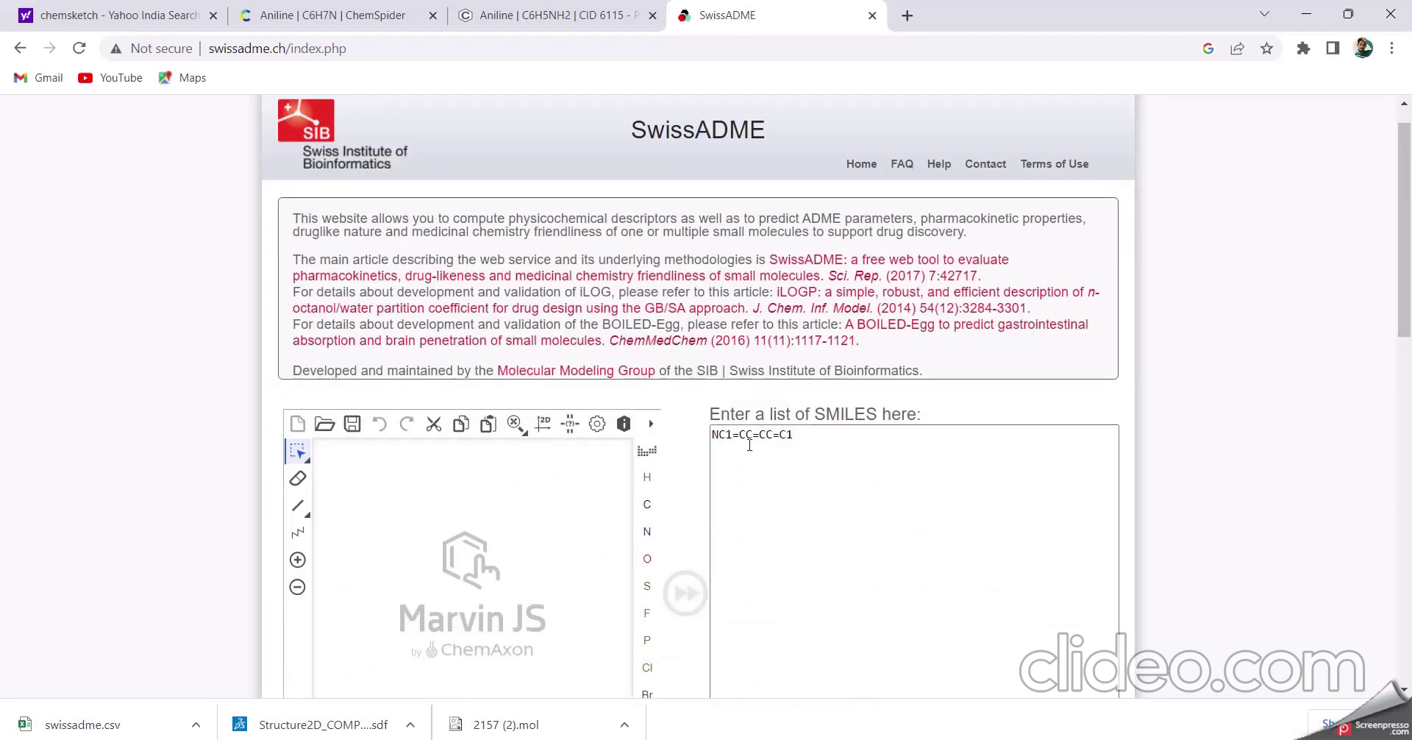